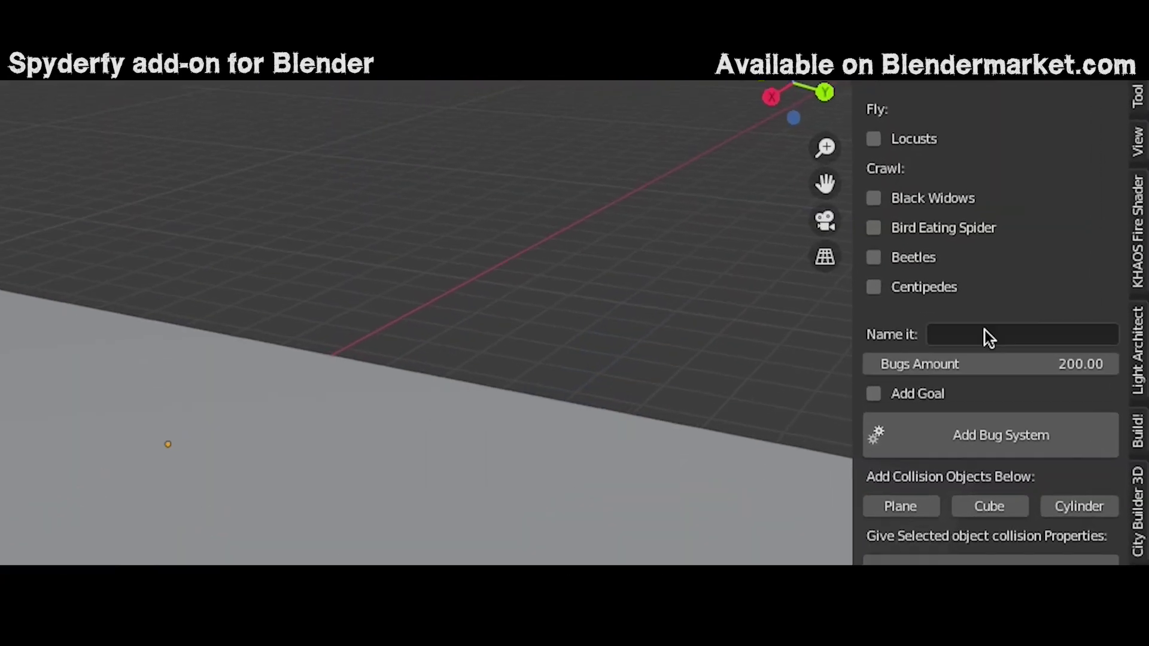
# Step: Add a Spyderfy bug system named 'Bug Attack' with three crawling bug species and a goal
pyautogui.click(874, 198)
pyautogui.click(874, 228)
pyautogui.click(874, 257)
pyautogui.click(982, 334)
pyautogui.write('Bug Attack')
pyautogui.click(874, 393)
pyautogui.click(958, 435)
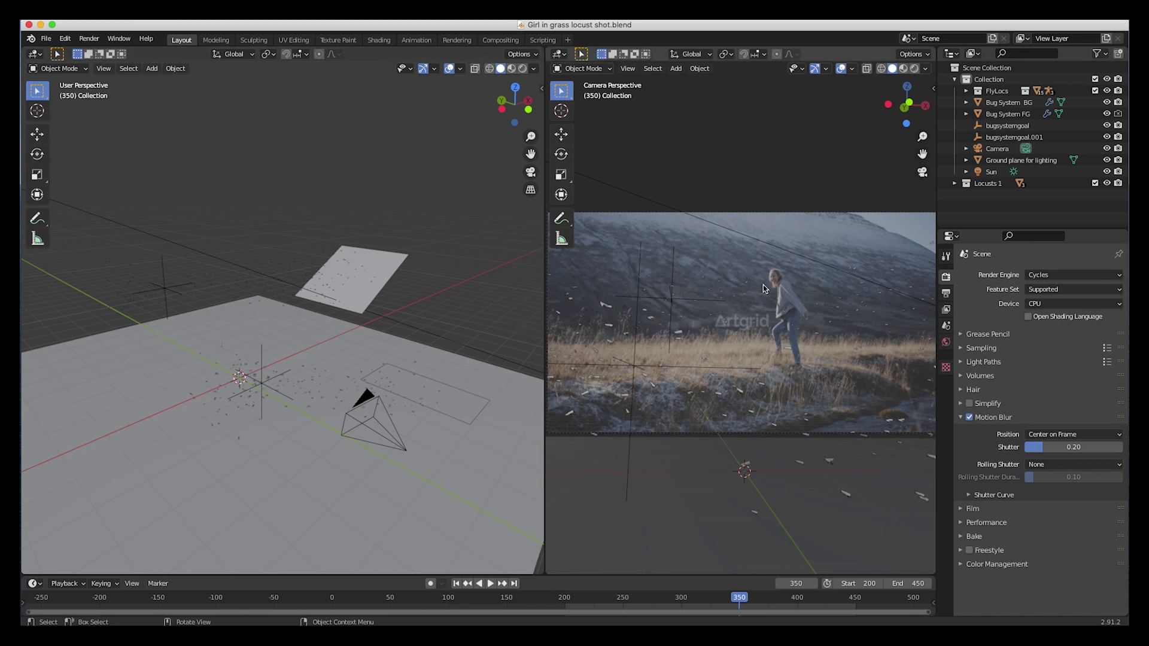
# Step: Widen the left 3D view, select the Bug System BG emitter plane, and frame both emitter planes
pyautogui.moveTo(543, 297); pyautogui.dragTo(592, 298)
pyautogui.scroll(-5, 360, 336)
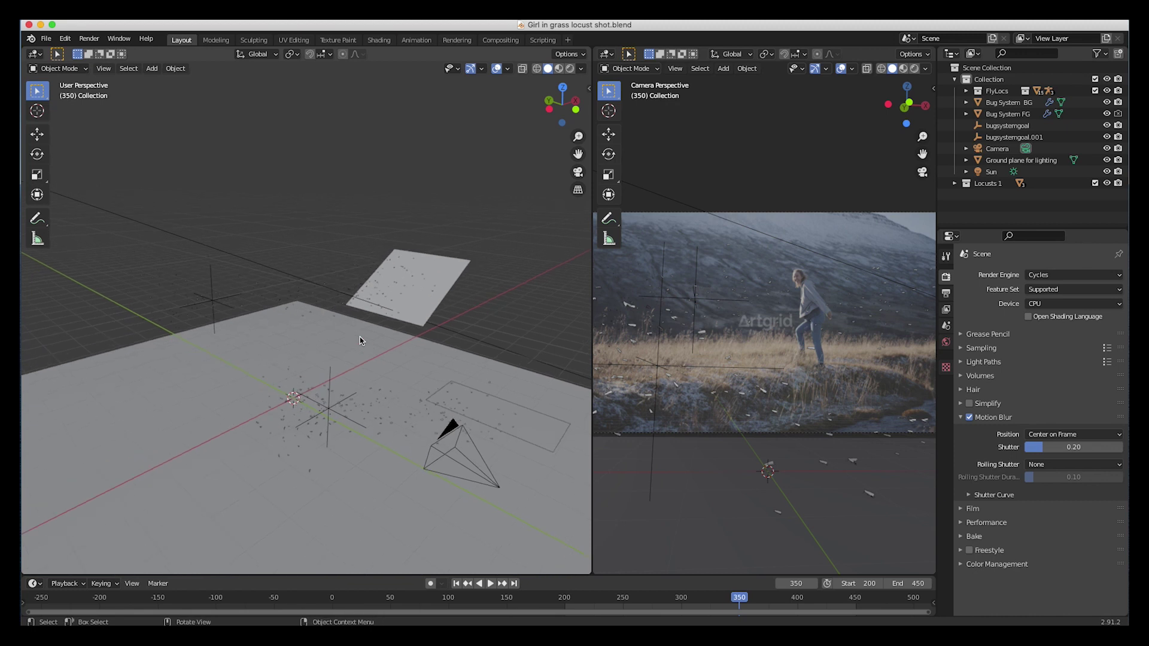
pyautogui.scroll(-3, 360, 337)
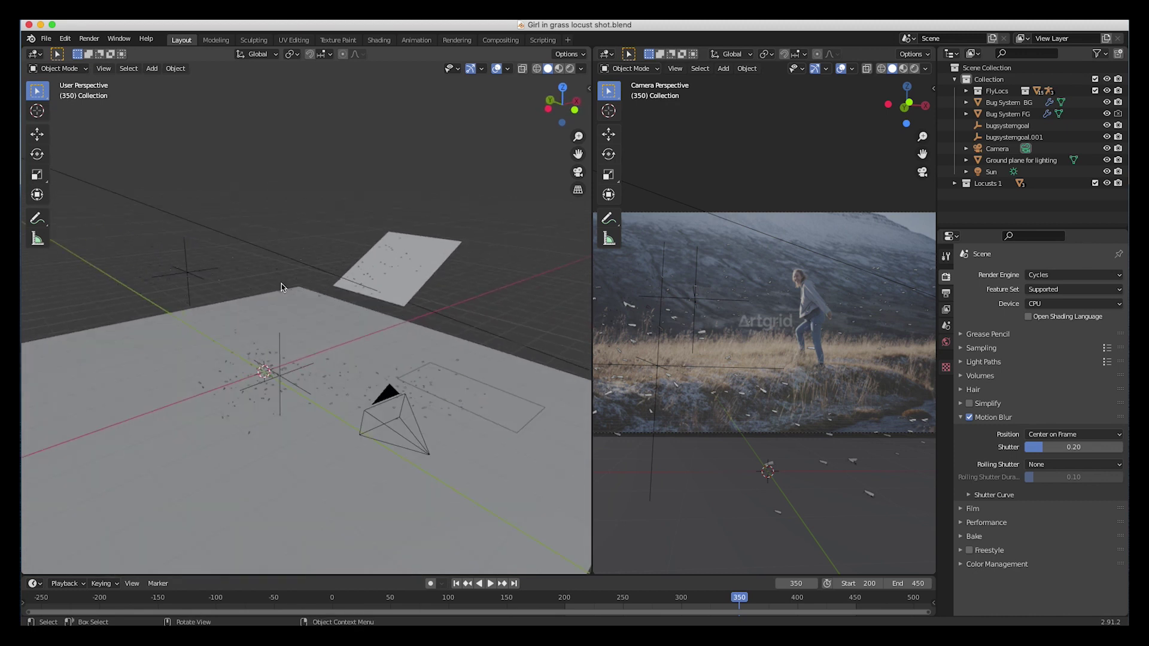
pyautogui.scroll(2, 411, 279)
pyautogui.click(411, 279)
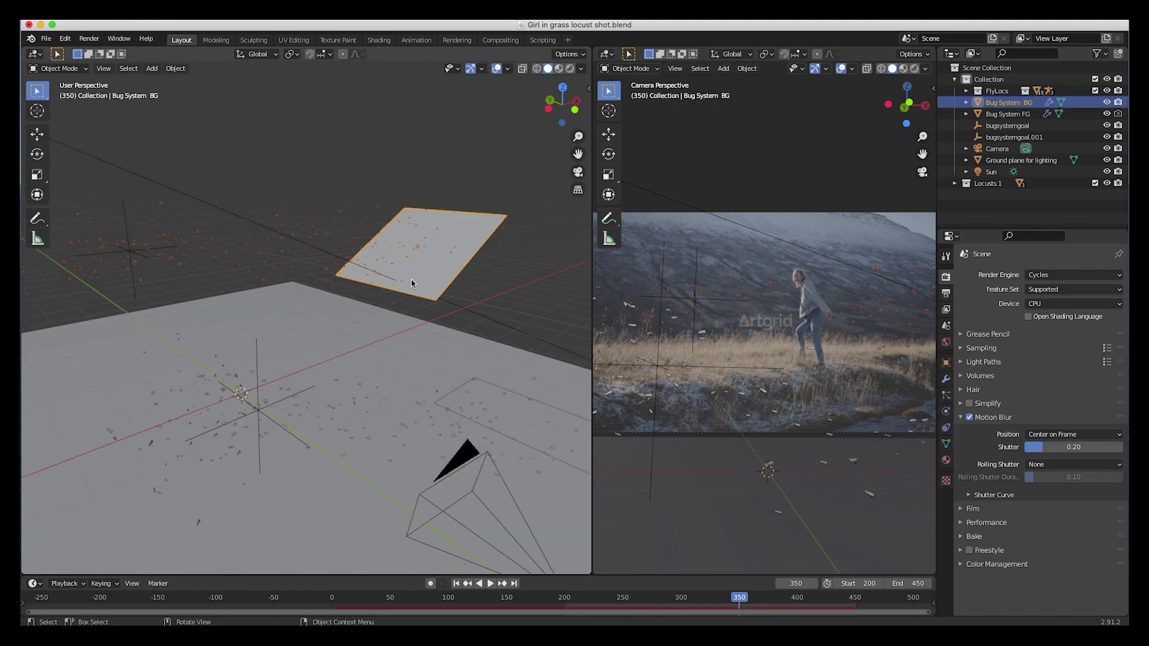
pyautogui.scroll(-5, 430, 270)
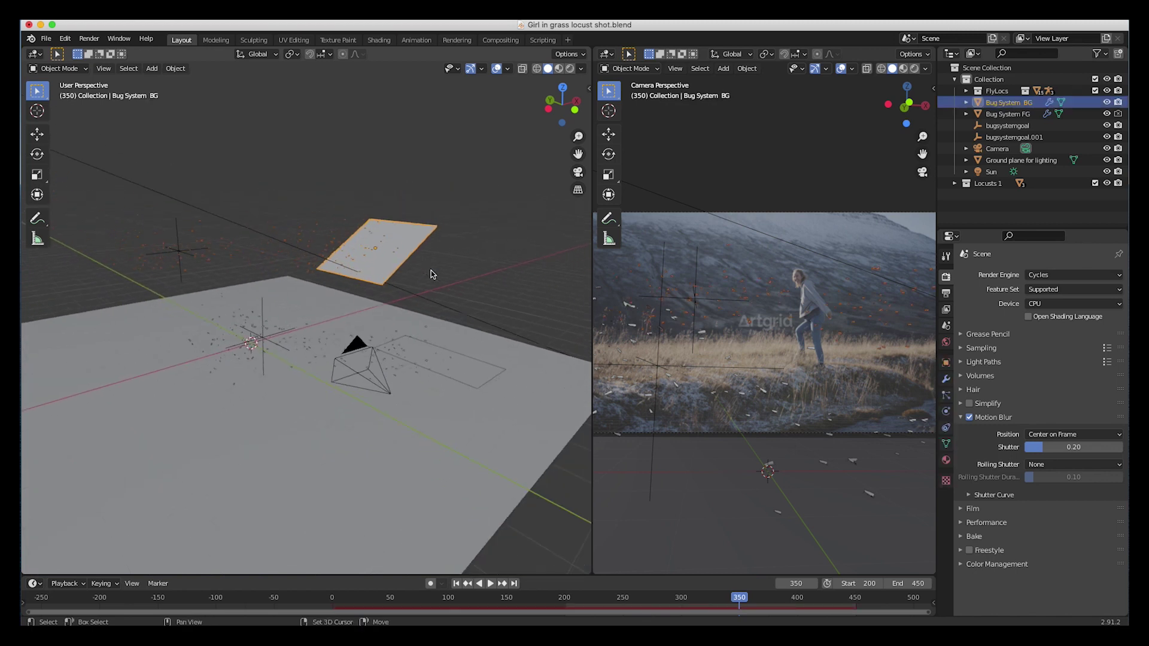
pyautogui.keyDown('shift'); pyautogui.moveTo(315, 232); pyautogui.dragTo(227, 330, button='middle'); pyautogui.keyUp('shift')
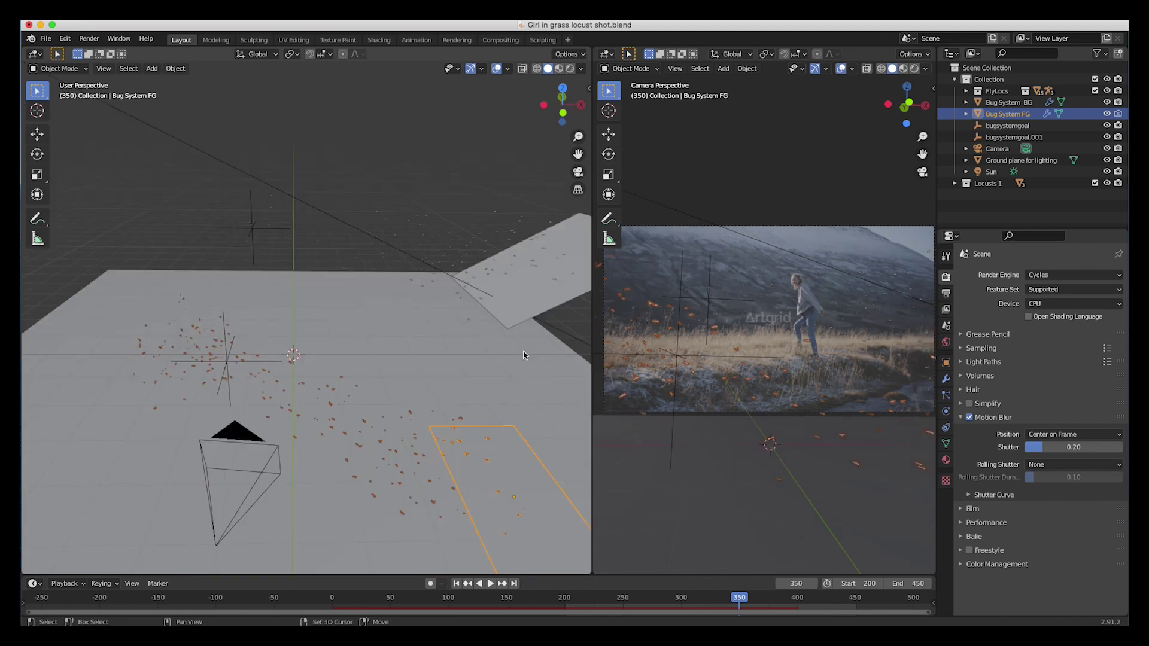
# Step: Select Bug System BG and show its Spyderfy Bug Systems panel beside the left view
pyautogui.keyDown('shift'); pyautogui.moveTo(829, 325); pyautogui.dragTo(820, 322, button='middle'); pyautogui.keyUp('shift')
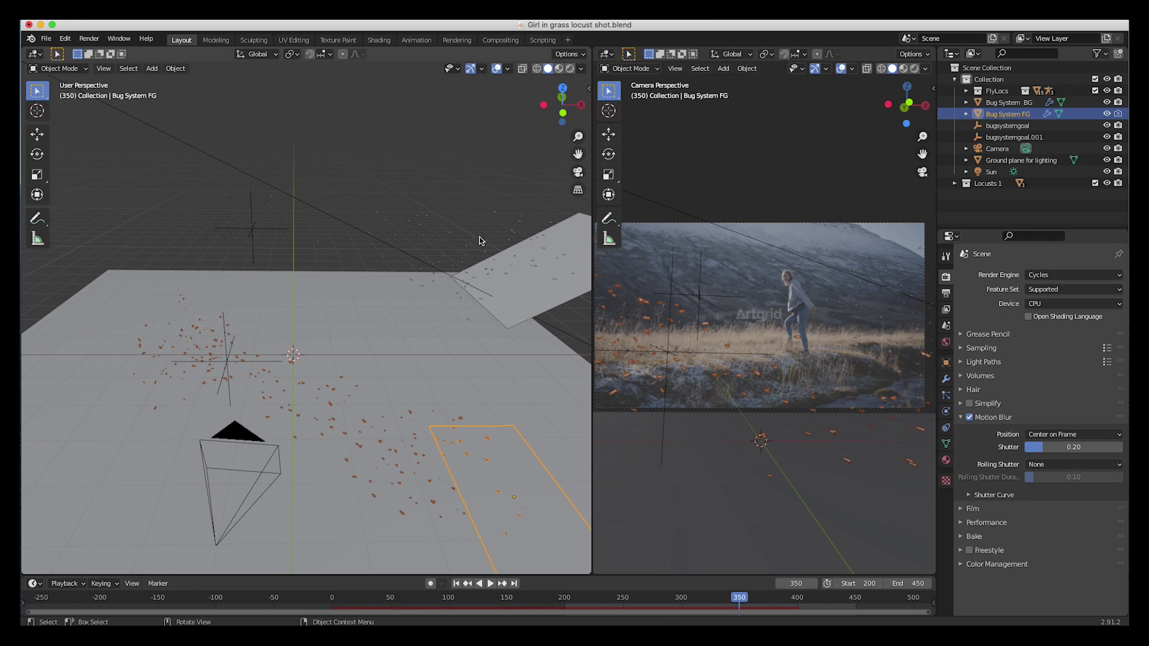
pyautogui.click(992, 104)
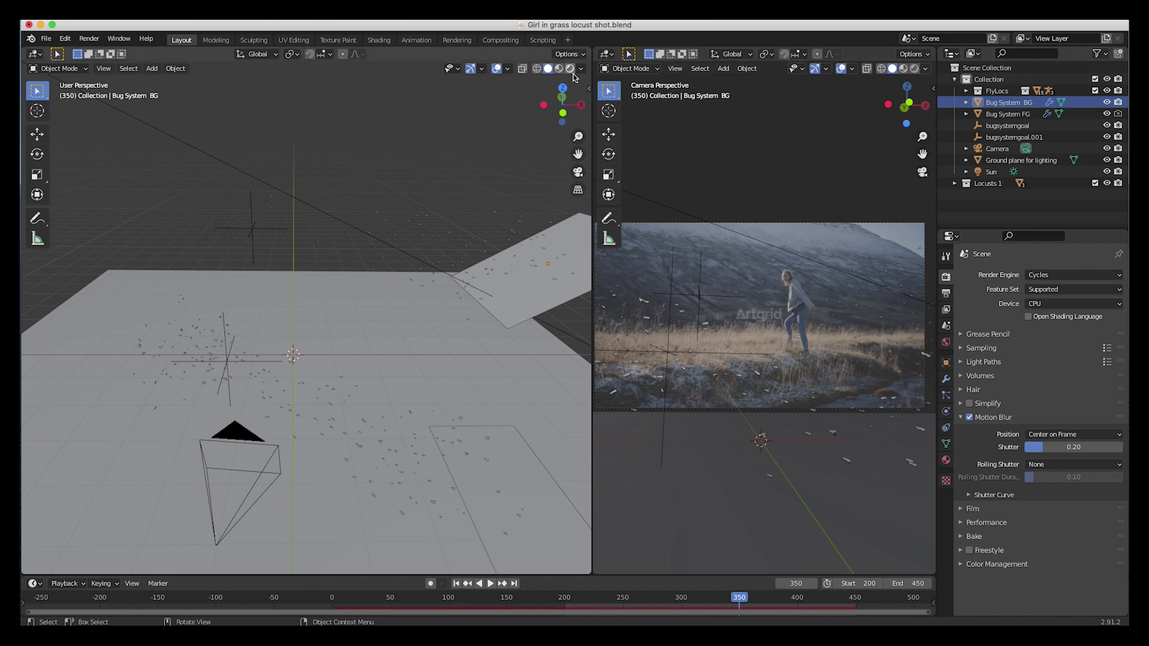
pyautogui.click(588, 88)
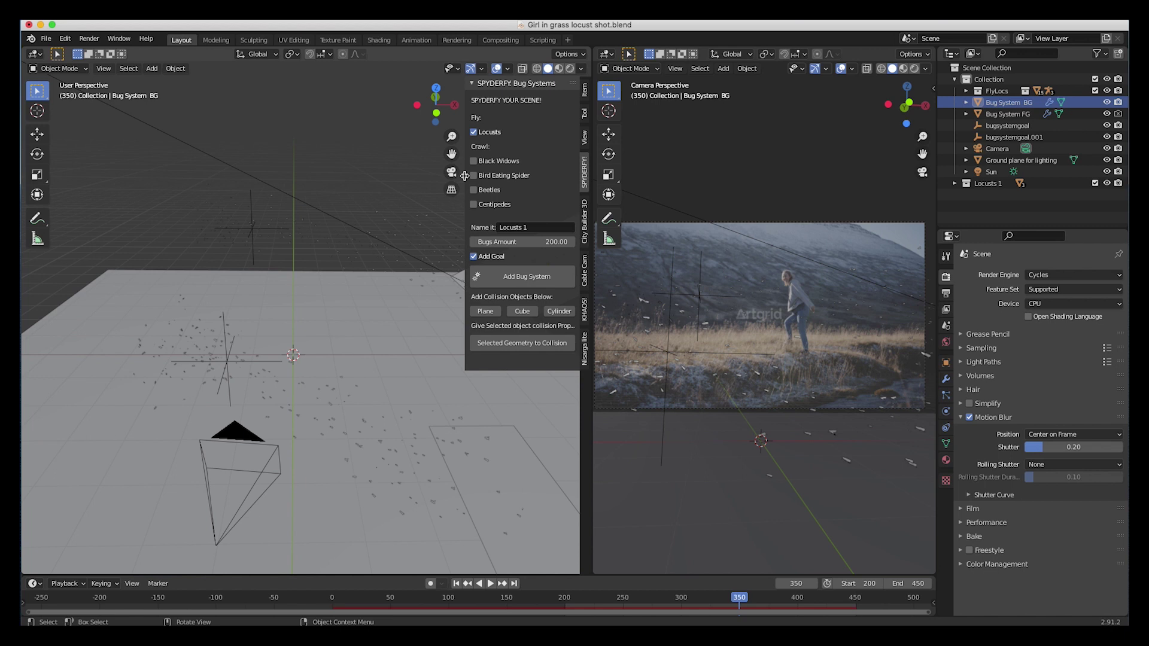
# Step: Widen the Spyderfy panel, hide Bug System FG, and rewind to the animation start
pyautogui.moveTo(465, 176); pyautogui.dragTo(520, 173)
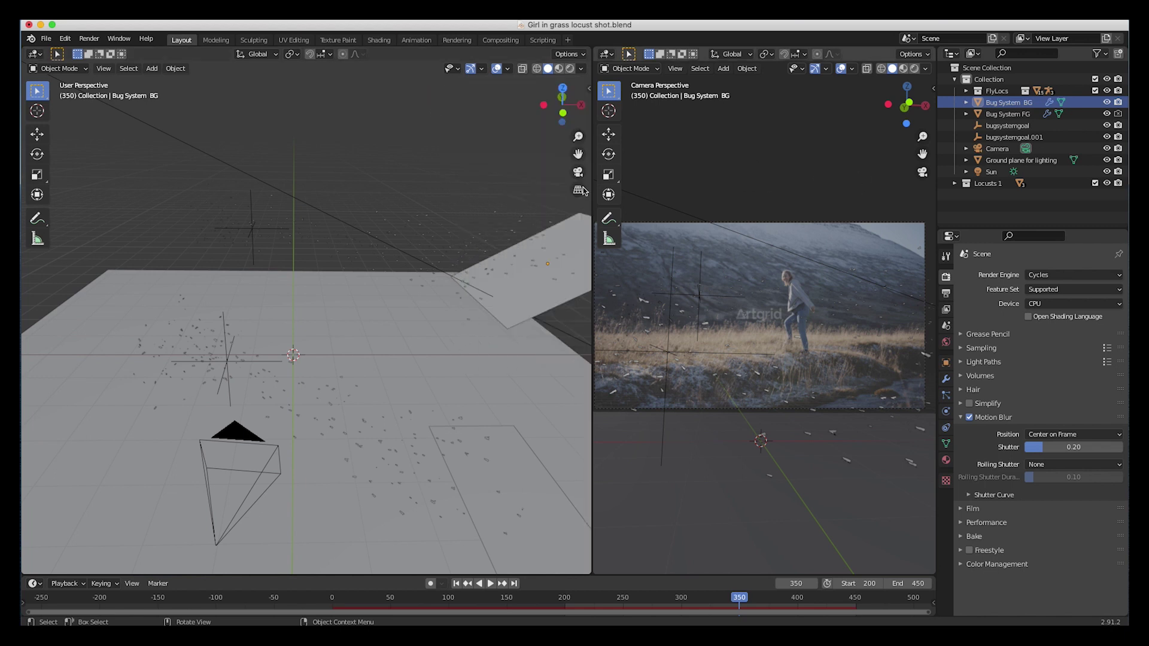
pyautogui.click(1108, 114)
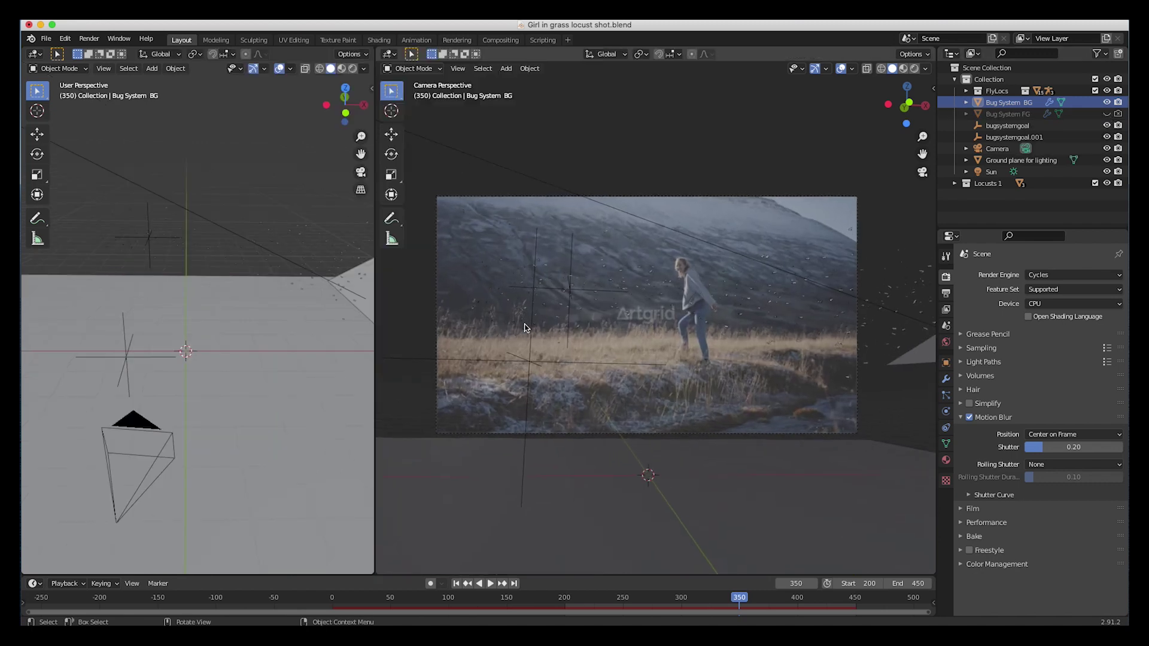
pyautogui.press('Home')
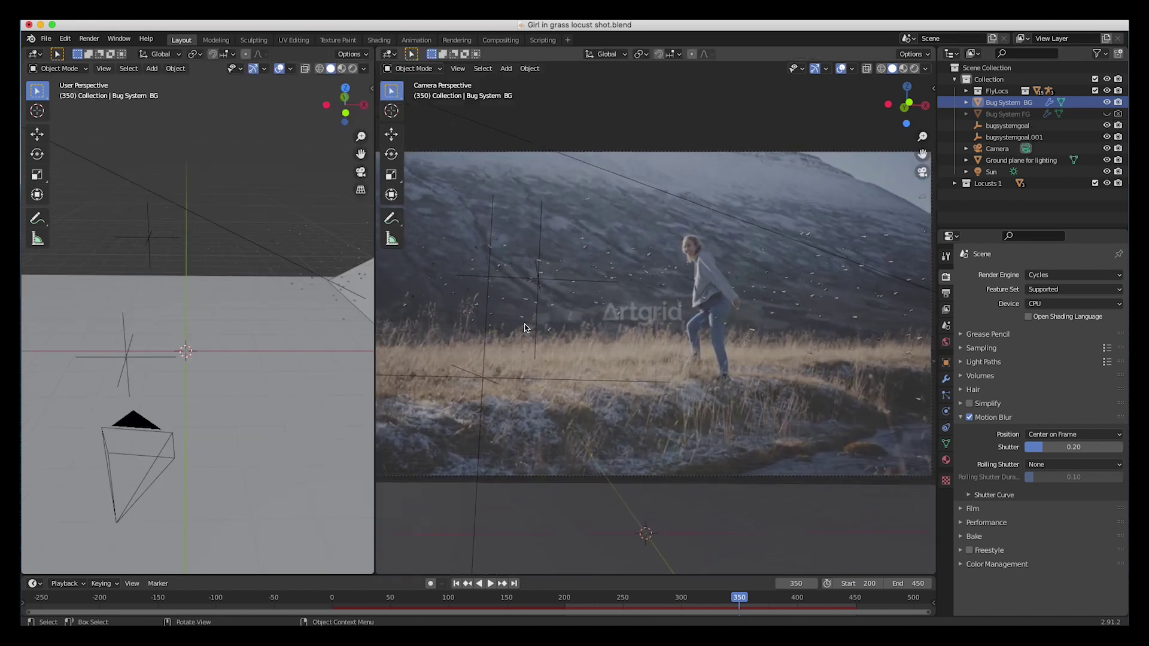
# Step: Play the background locust animation, stop at frame 318, and zoom in to inspect the locusts
pyautogui.click(491, 584)
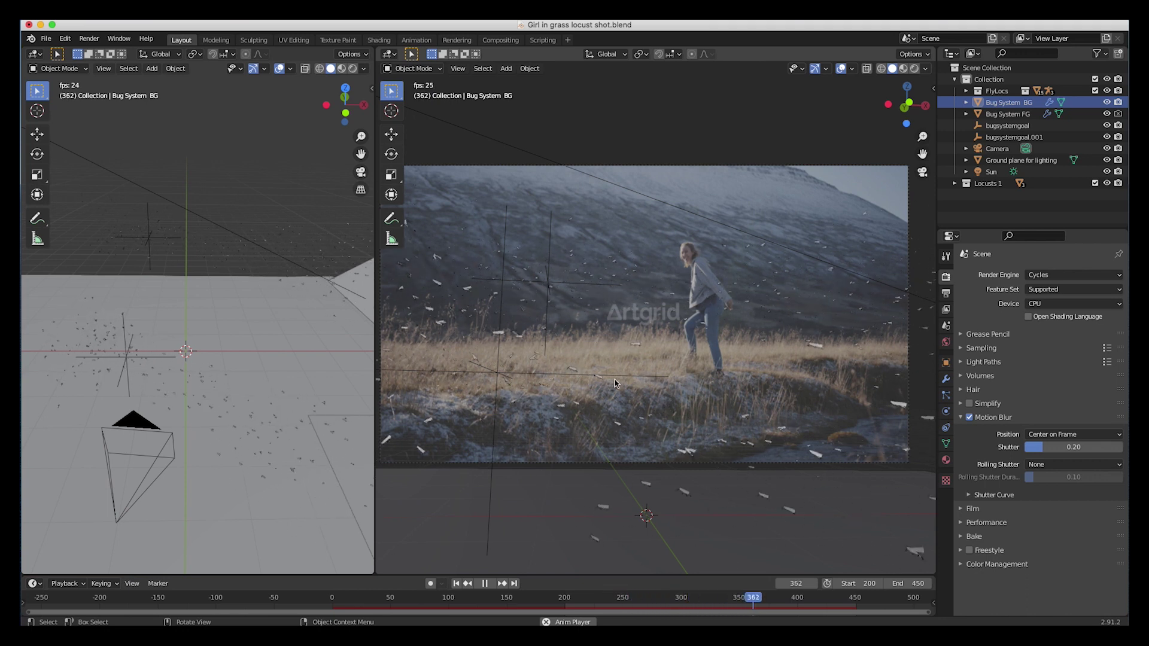
pyautogui.press('Escape')
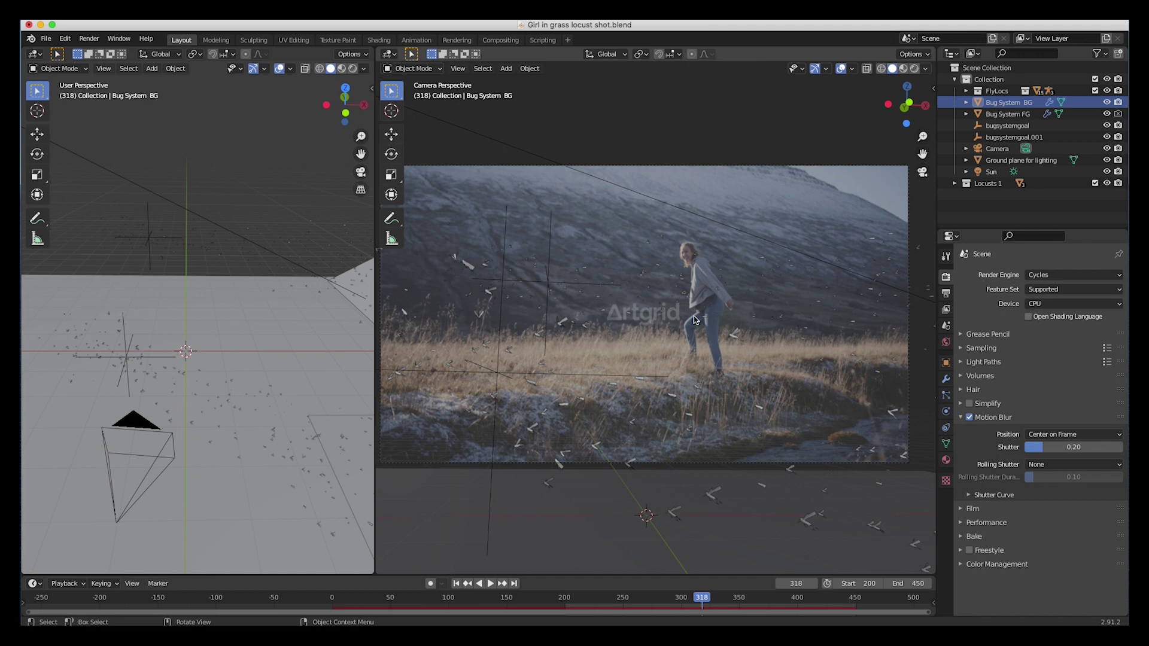
pyautogui.scroll(2, 693, 321)
pyautogui.scroll(1, 628, 330)
pyautogui.hscroll(-1, 616, 330)
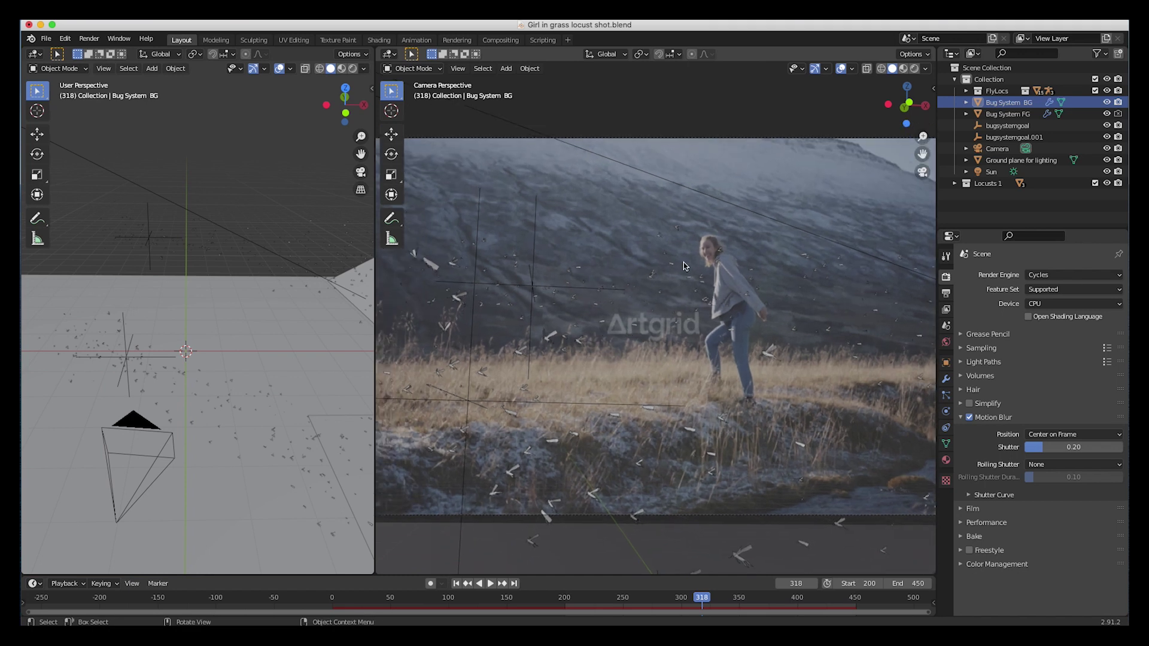
pyautogui.scroll(3, 651, 260)
pyautogui.scroll(2, 640, 305)
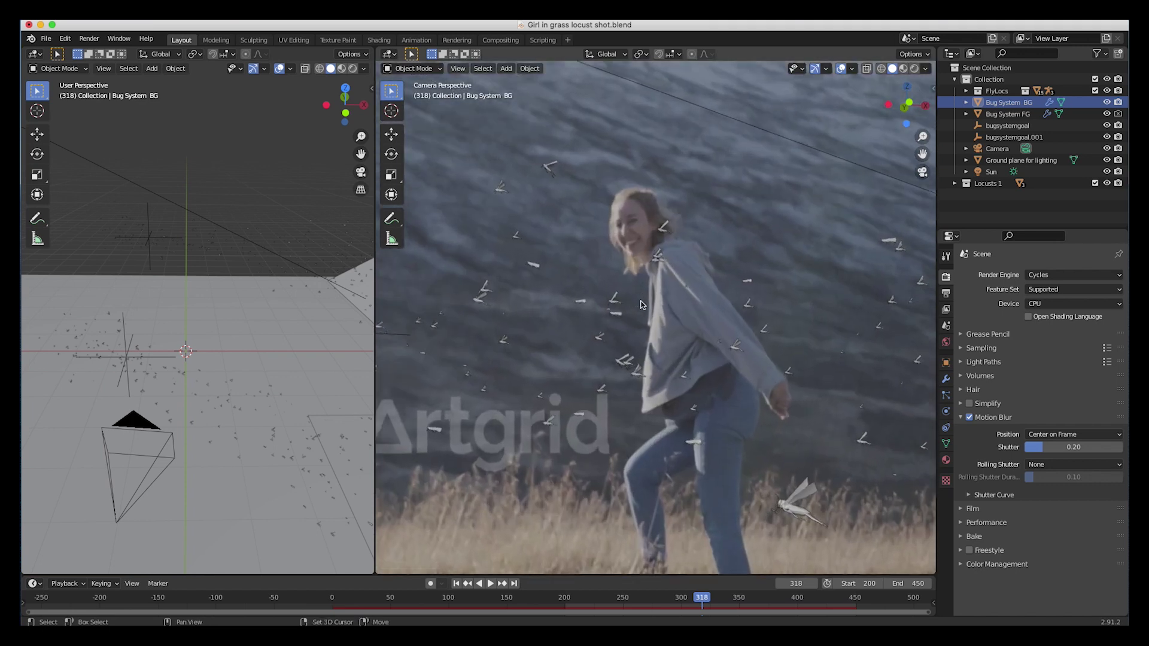
pyautogui.keyDown('shift'); pyautogui.scroll(2, 640, 305); pyautogui.keyUp('shift')
pyautogui.keyDown('ctrl'); pyautogui.hscroll(-4, 641, 306); pyautogui.keyUp('ctrl')
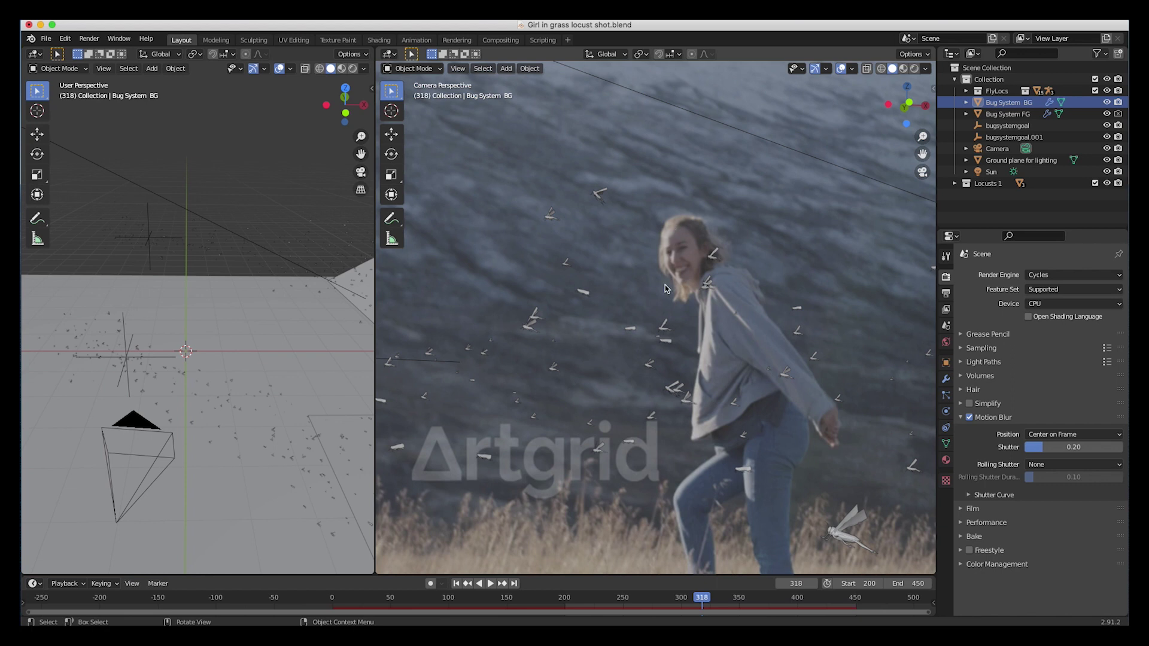
pyautogui.scroll(-4, 625, 307)
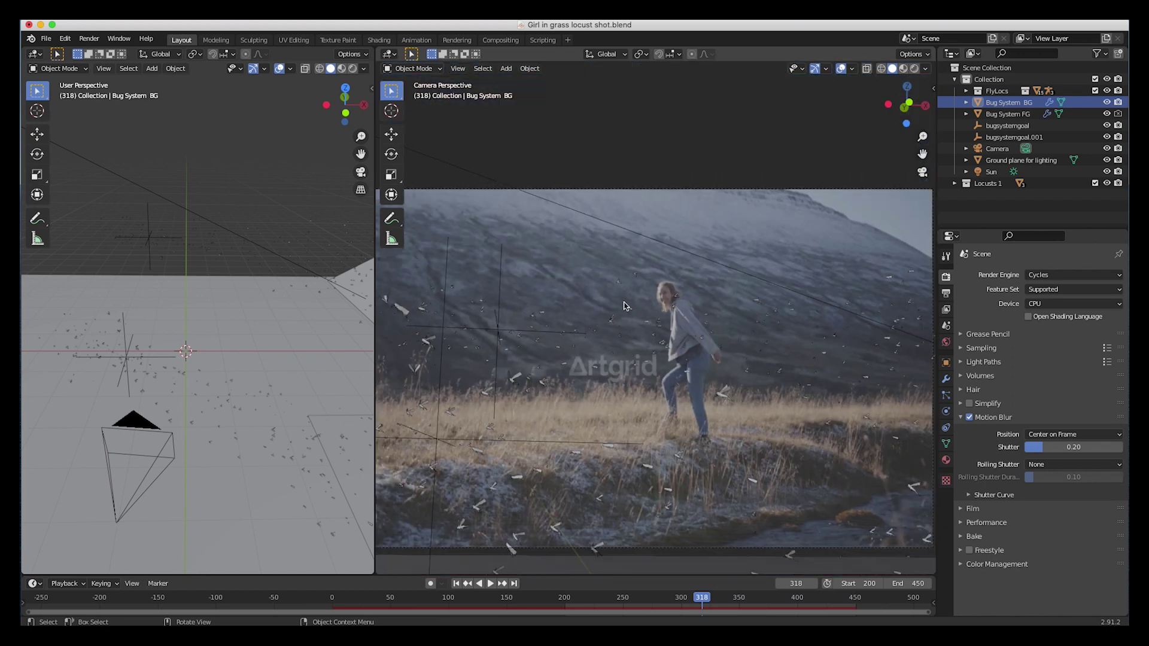
pyautogui.keyDown('shift'); pyautogui.scroll(2, 624, 305); pyautogui.keyUp('shift')
pyautogui.keyDown('ctrl'); pyautogui.hscroll(-2, 624, 302); pyautogui.keyUp('ctrl')
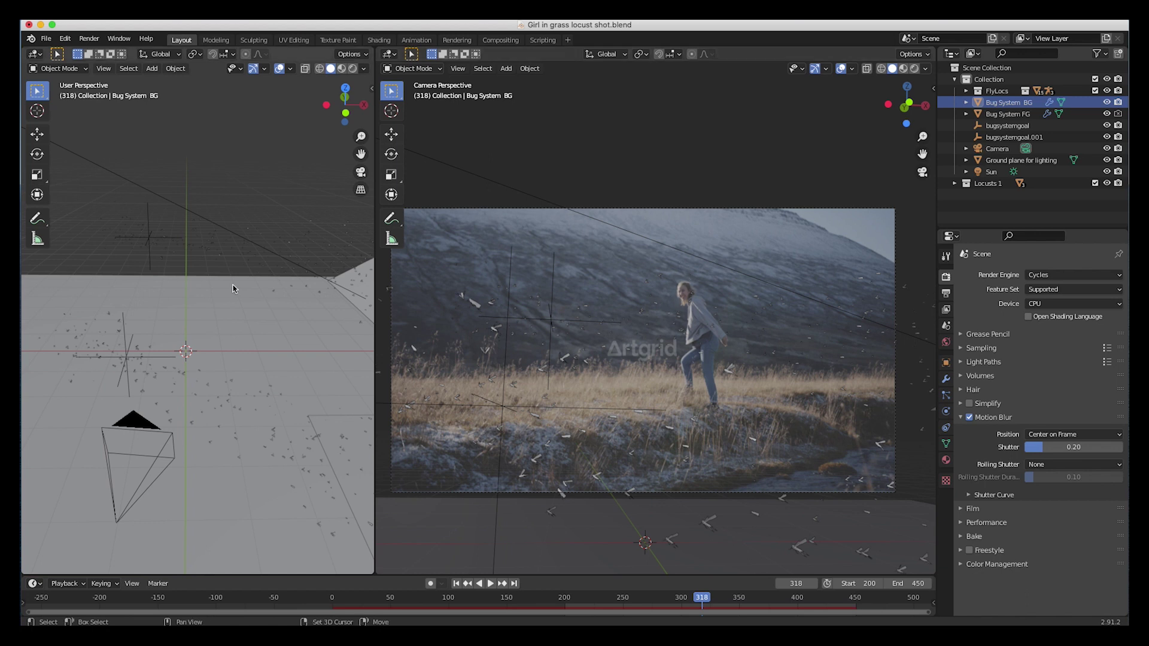
# Step: Select the Sun lamp and display the World settings using the canary_wharf_4k.hdr environment
pyautogui.moveTo(236, 289); pyautogui.dragTo(389, 294, button='middle')
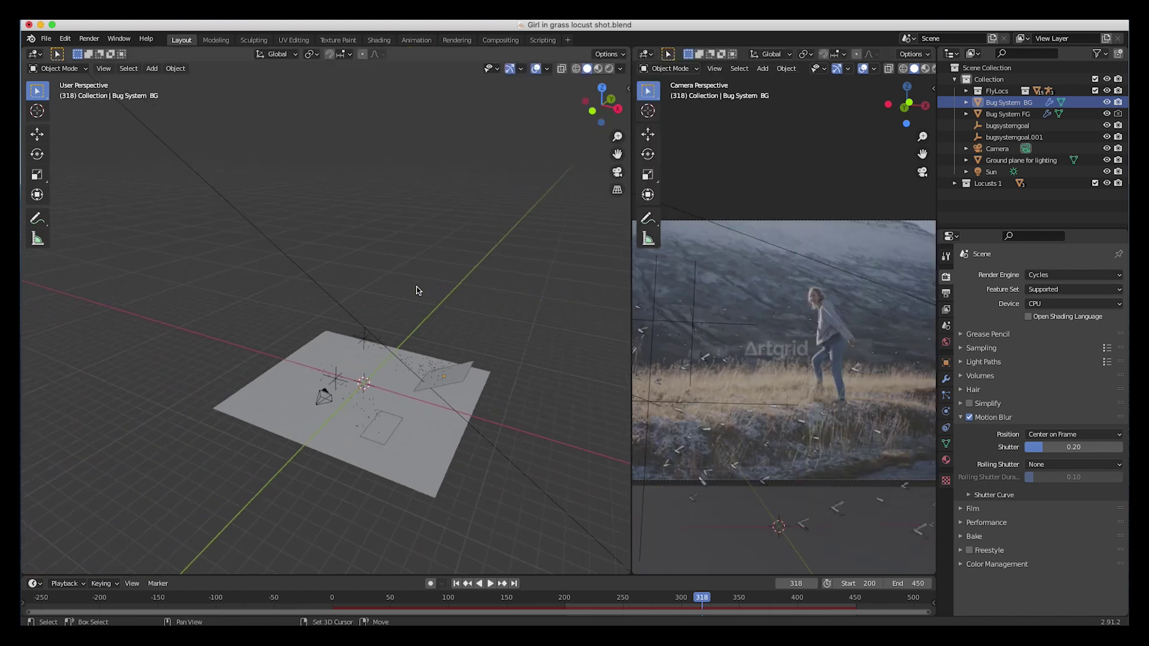
pyautogui.scroll(-3, 417, 290)
pyautogui.click(177, 201)
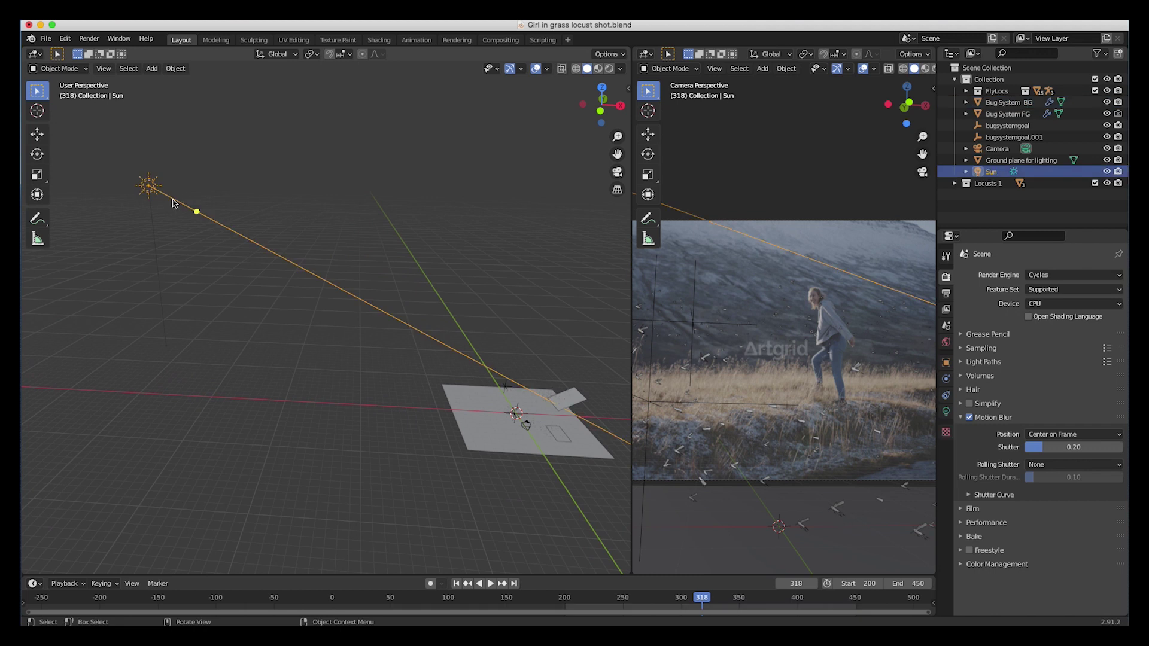
pyautogui.scroll(-2, 322, 377)
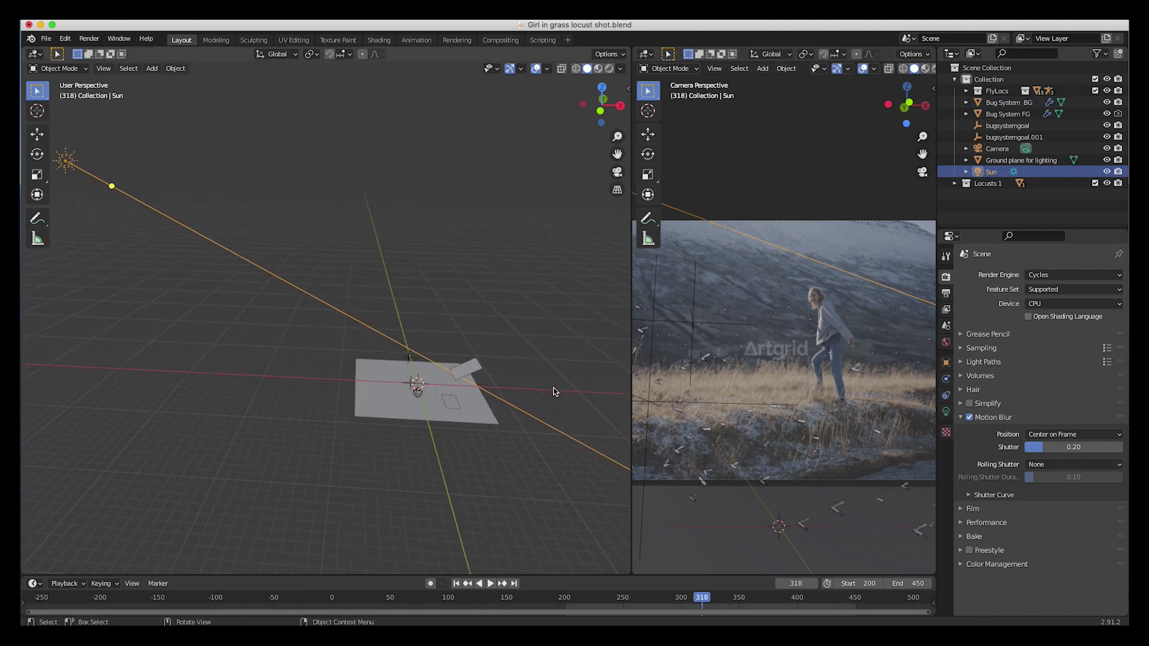
pyautogui.scroll(-2, 793, 396)
pyautogui.scroll(-1, 792, 396)
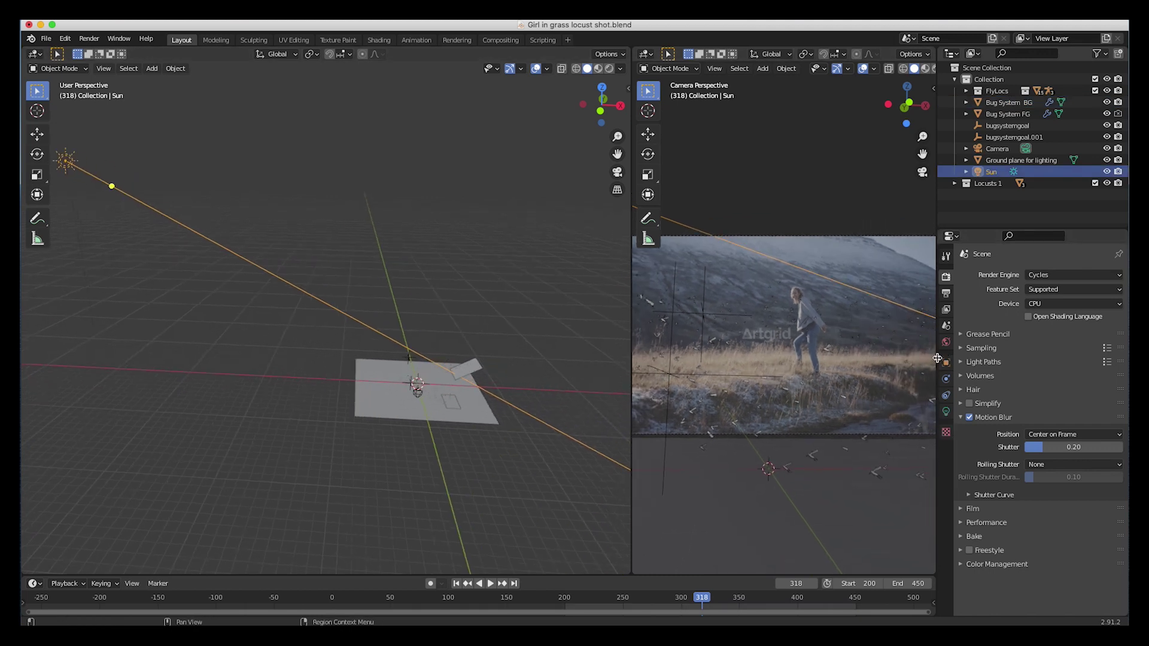
pyautogui.click(945, 342)
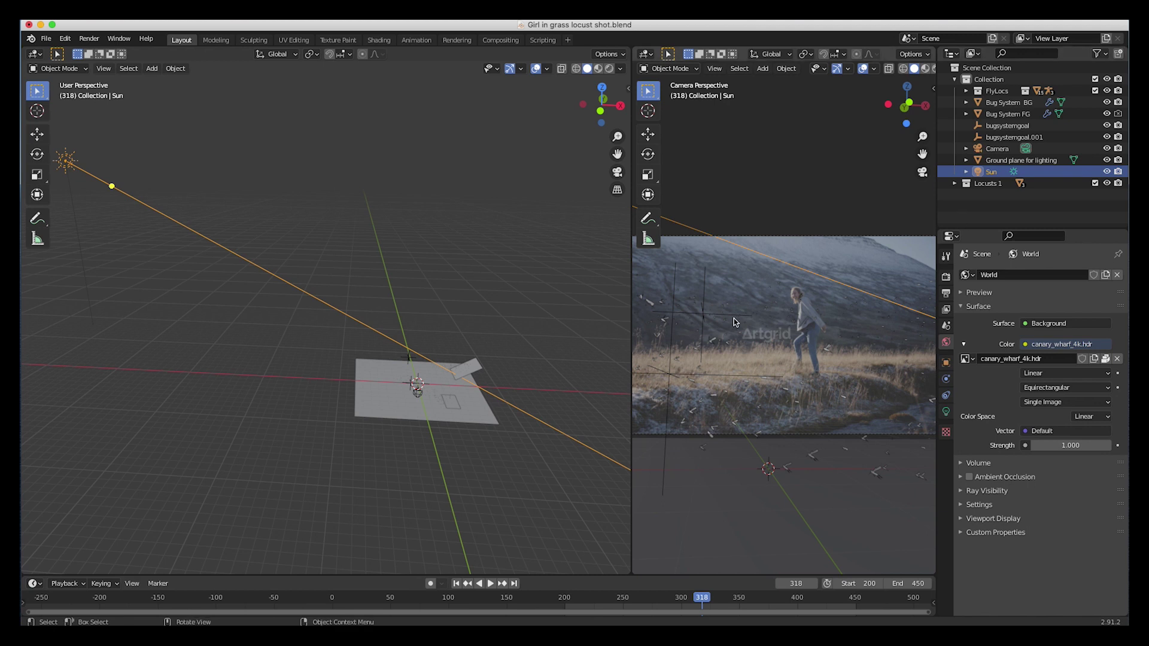
# Step: Show the Sun lamp's light settings: Sun type, strength 20.000, angle 0.526°
pyautogui.scroll(-2, 744, 266)
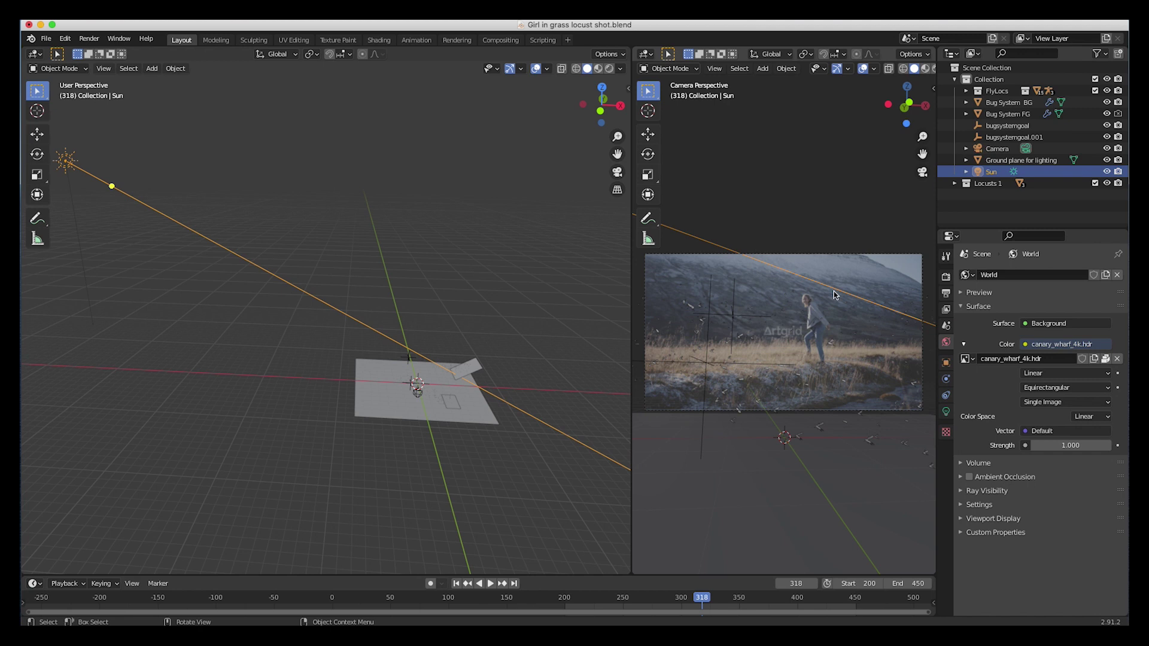
pyautogui.scroll(4, 848, 331)
pyautogui.keyDown('shift'); pyautogui.moveTo(849, 331); pyautogui.dragTo(784, 334, button='middle'); pyautogui.keyUp('shift')
pyautogui.scroll(-2, 760, 332)
pyautogui.click(946, 412)
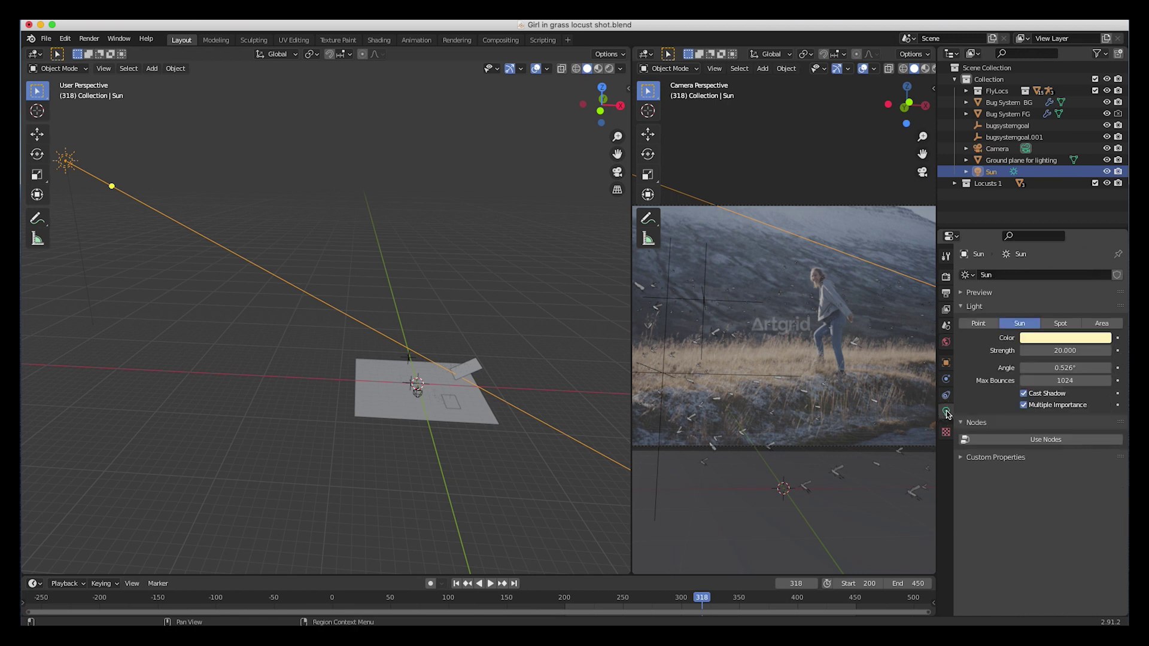
pyautogui.click(1048, 341)
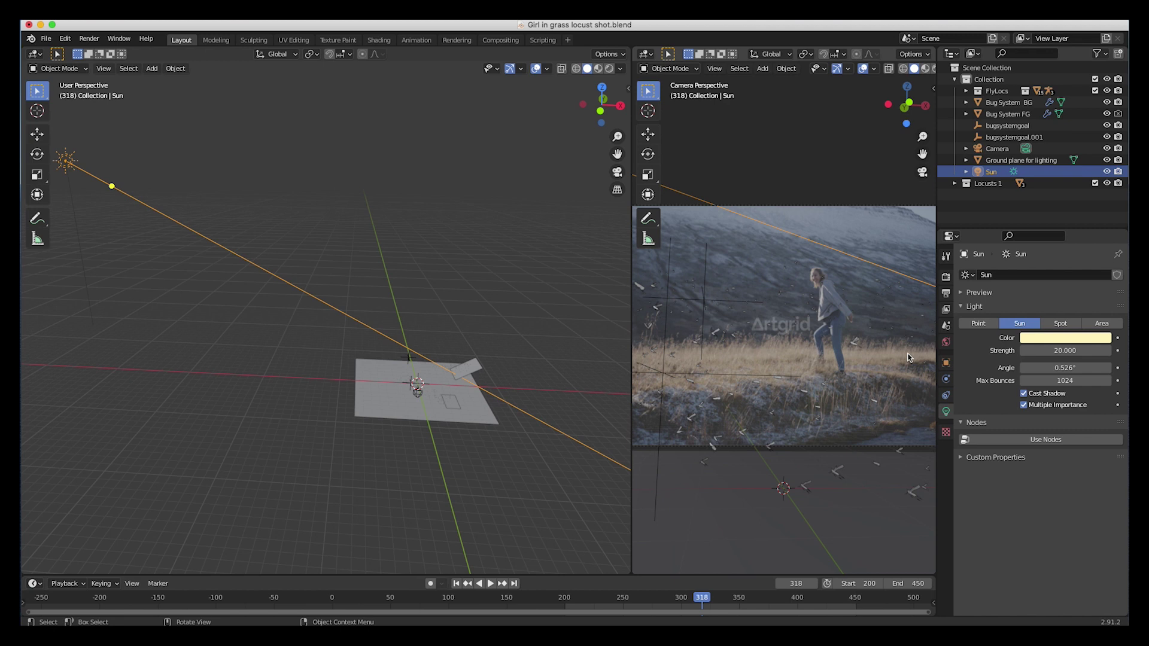
pyautogui.scroll(-2, 843, 311)
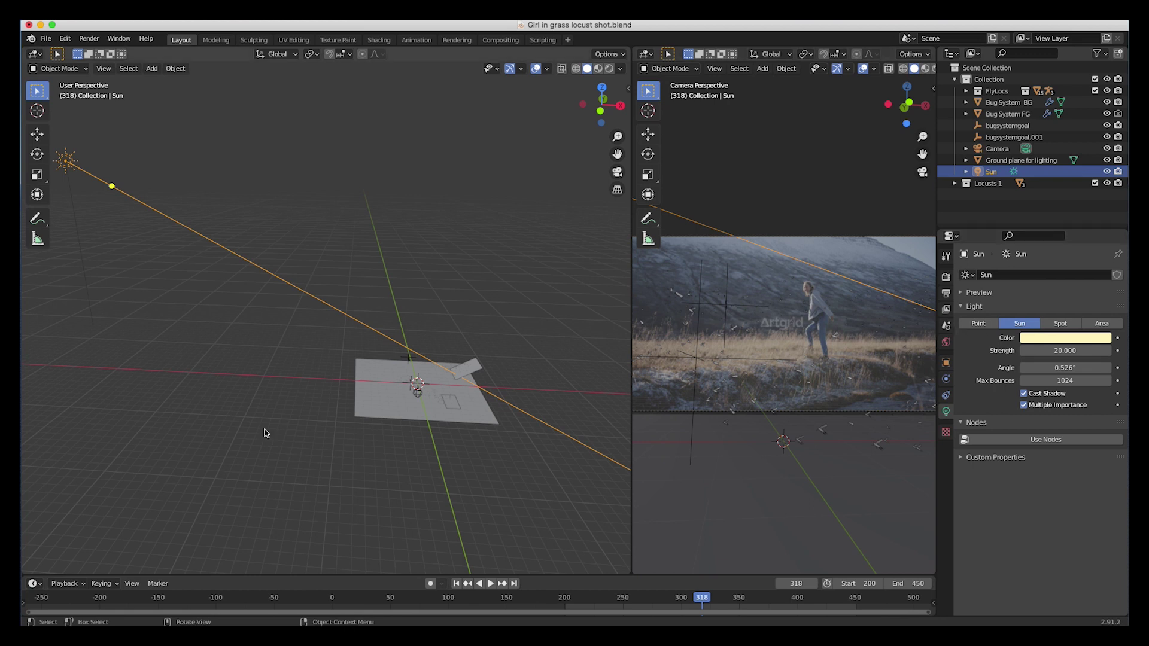
pyautogui.scroll(5, 441, 407)
pyautogui.moveTo(441, 410); pyautogui.dragTo(359, 395, button='middle')
pyautogui.scroll(5, 257, 379)
pyautogui.click(256, 379)
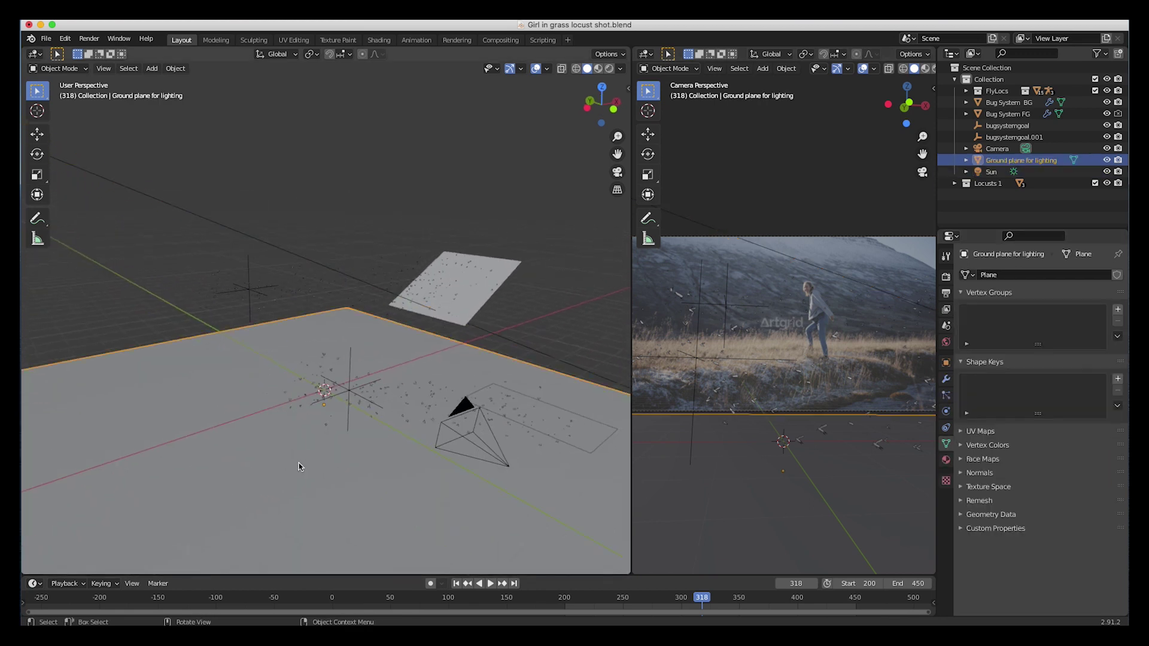
# Step: Orbit around the ground plane to check its placement and show its Material.001 settings
pyautogui.moveTo(256, 379); pyautogui.dragTo(249, 390, button='middle')
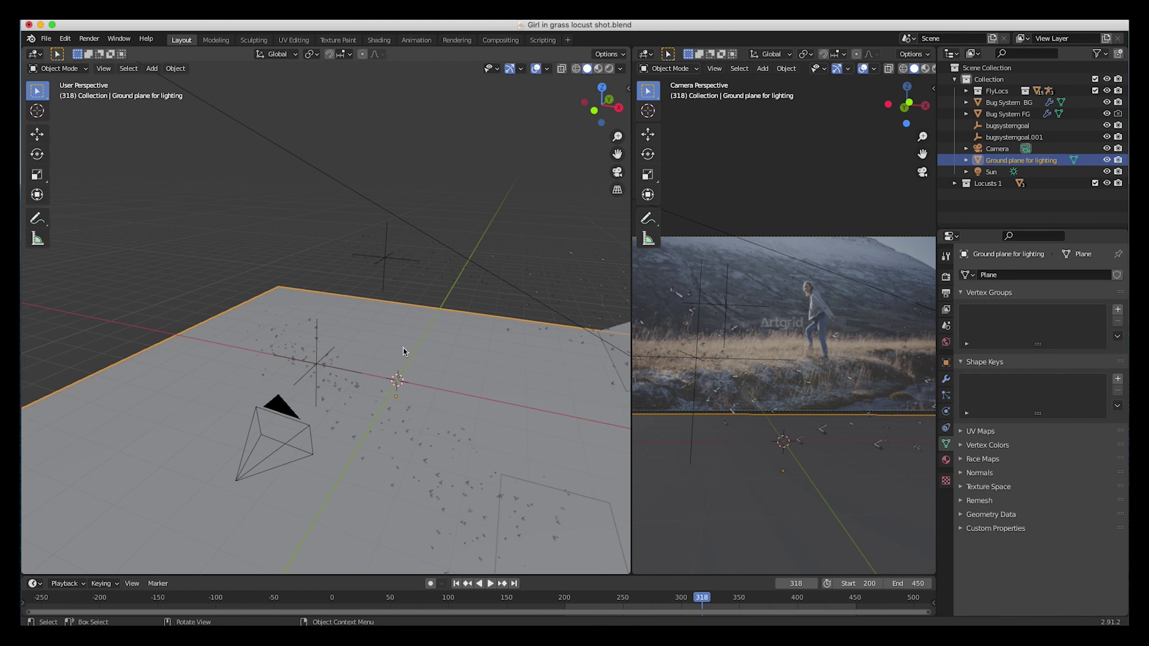
pyautogui.moveTo(462, 359); pyautogui.dragTo(347, 392, button='middle')
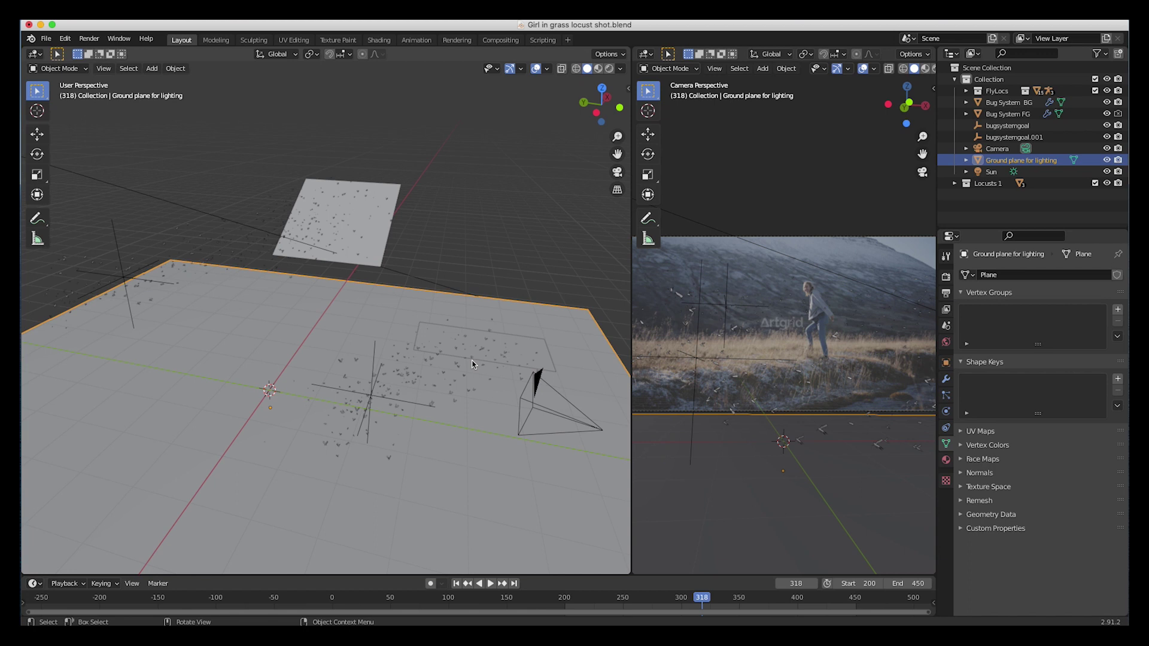
pyautogui.moveTo(599, 281); pyautogui.dragTo(319, 373, button='middle')
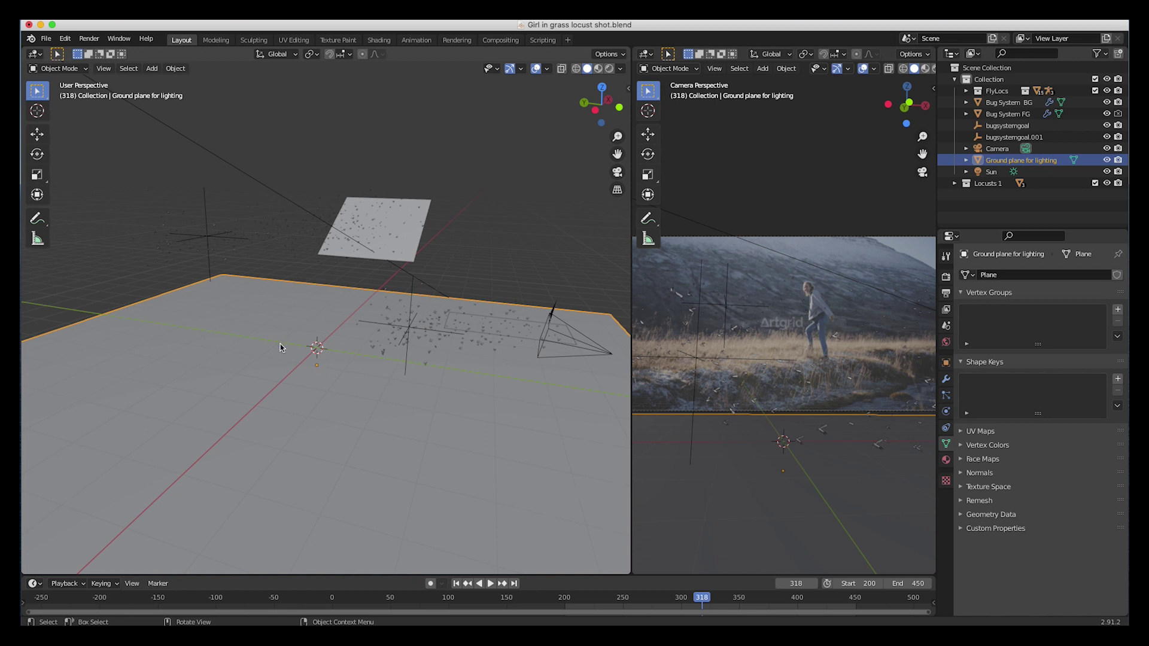
pyautogui.moveTo(281, 338); pyautogui.dragTo(449, 271, button='middle')
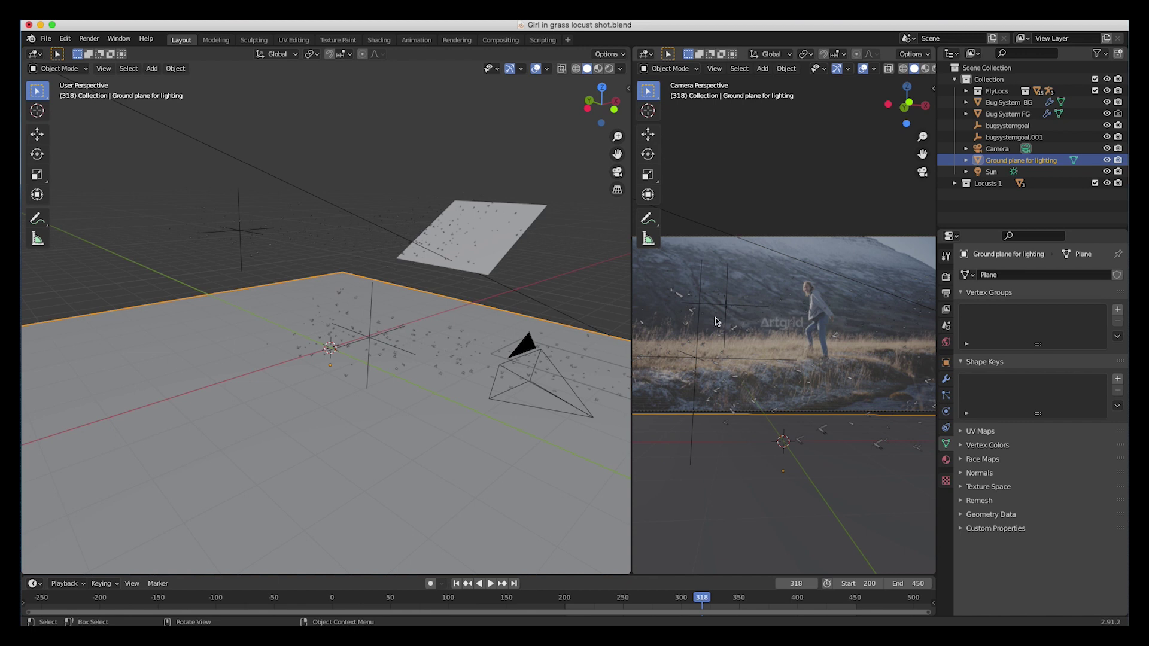
pyautogui.moveTo(449, 354); pyautogui.dragTo(377, 308, button='middle')
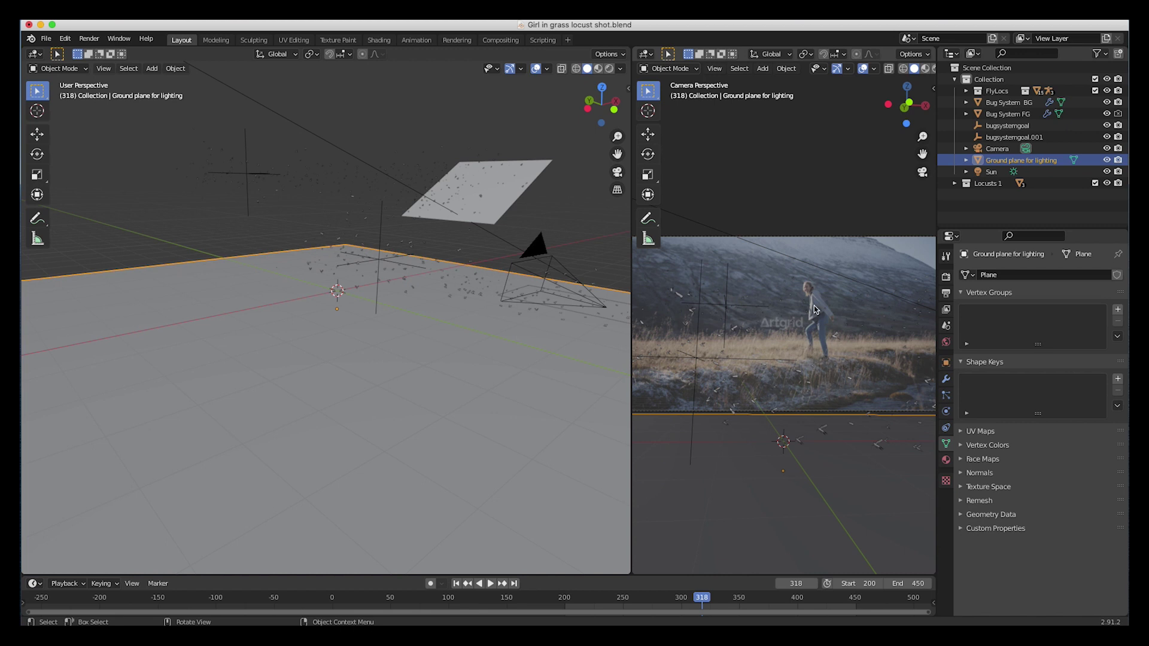
pyautogui.scroll(-4, 292, 396)
pyautogui.keyDown('shift'); pyautogui.scroll(-1, 292, 396); pyautogui.keyUp('shift')
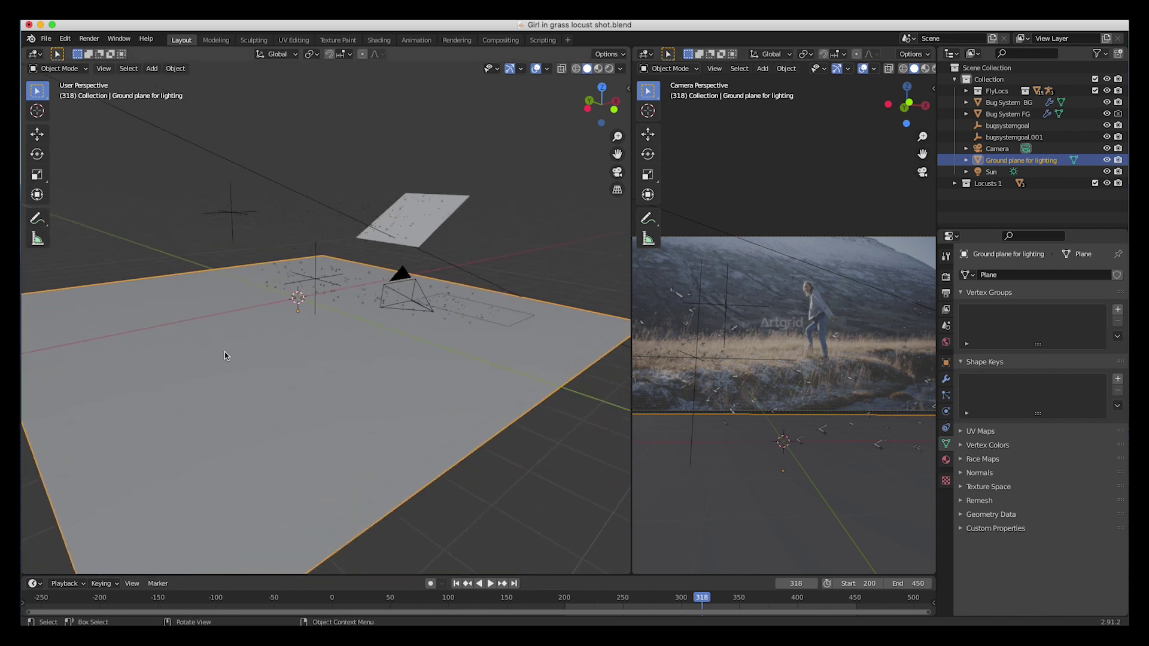
pyautogui.hscroll(-10, 372, 369)
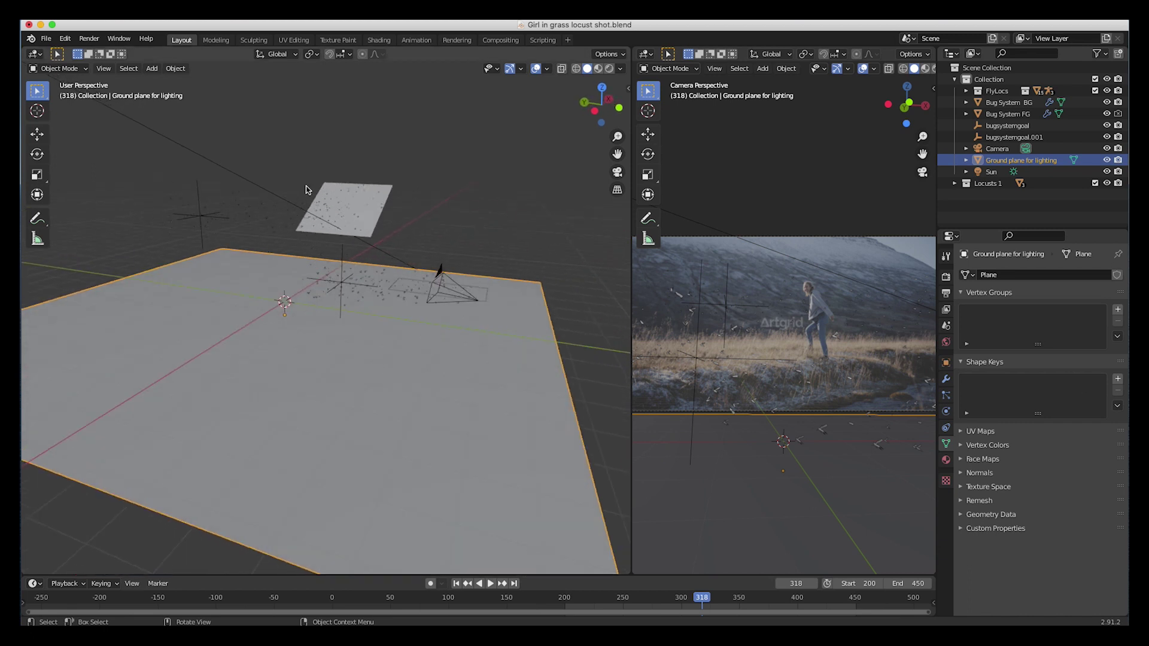
pyautogui.click(947, 465)
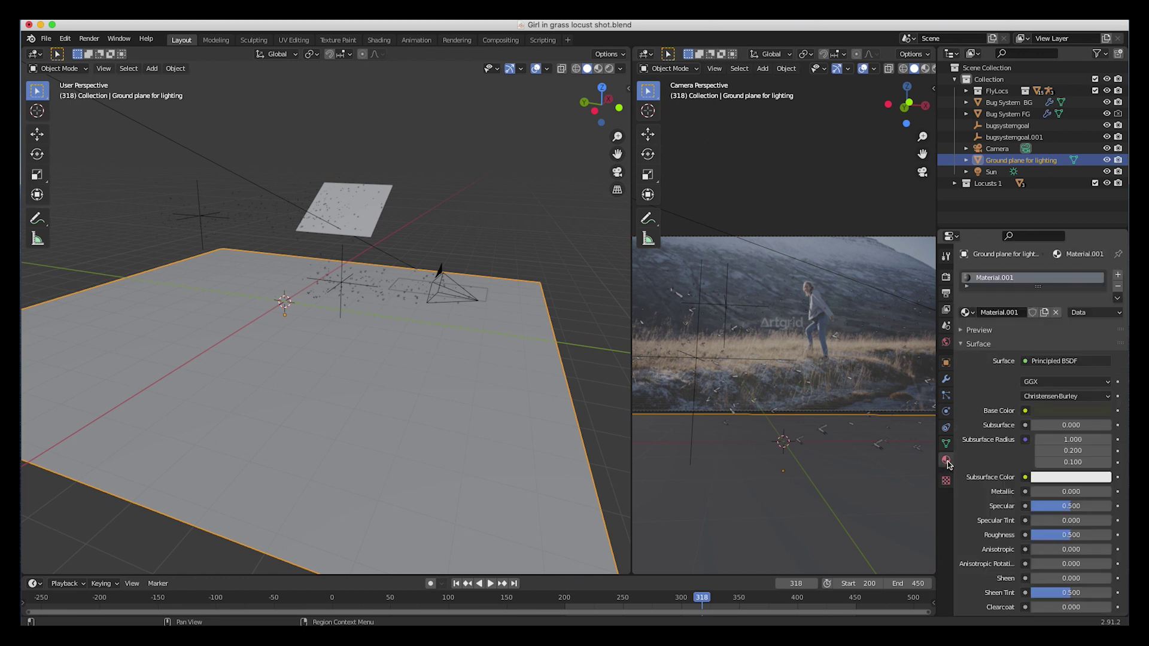
# Step: Check the Material.001 Base Color in the colour picker, then widen the camera view area
pyautogui.hscroll(-5, 411, 344)
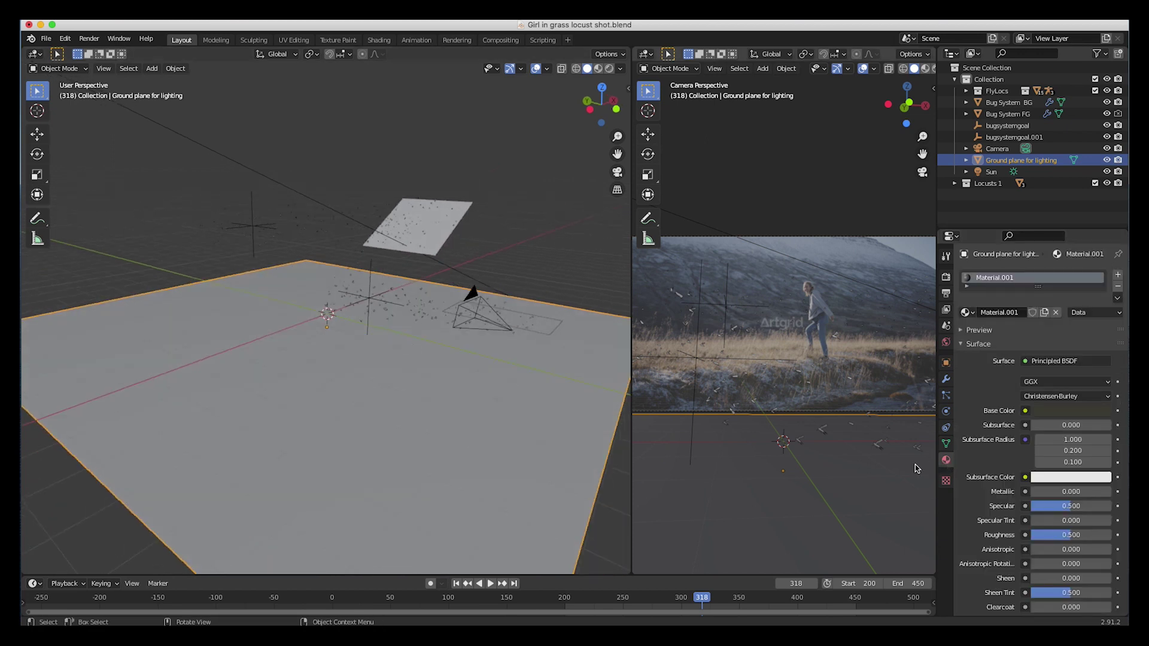
pyautogui.click(1054, 410)
pyautogui.moveTo(632, 332); pyautogui.dragTo(342, 311)
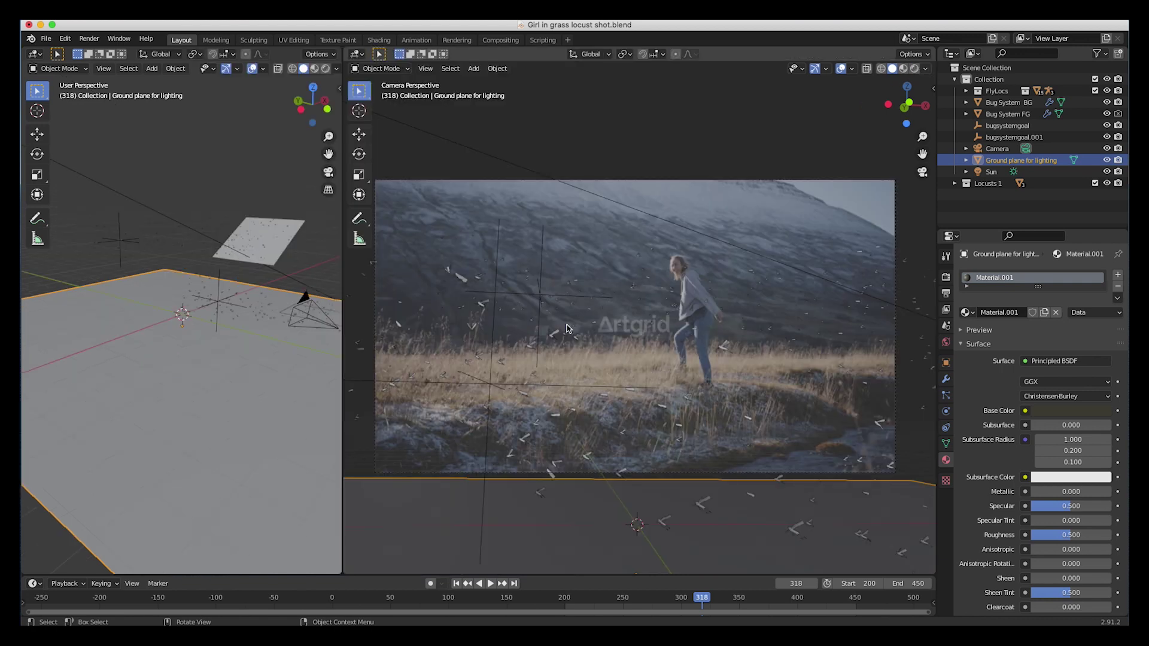
# Step: Switch the fitted camera view to Rendered shading, zoom onto the girl's face, and select the Sun
pyautogui.press('Home')
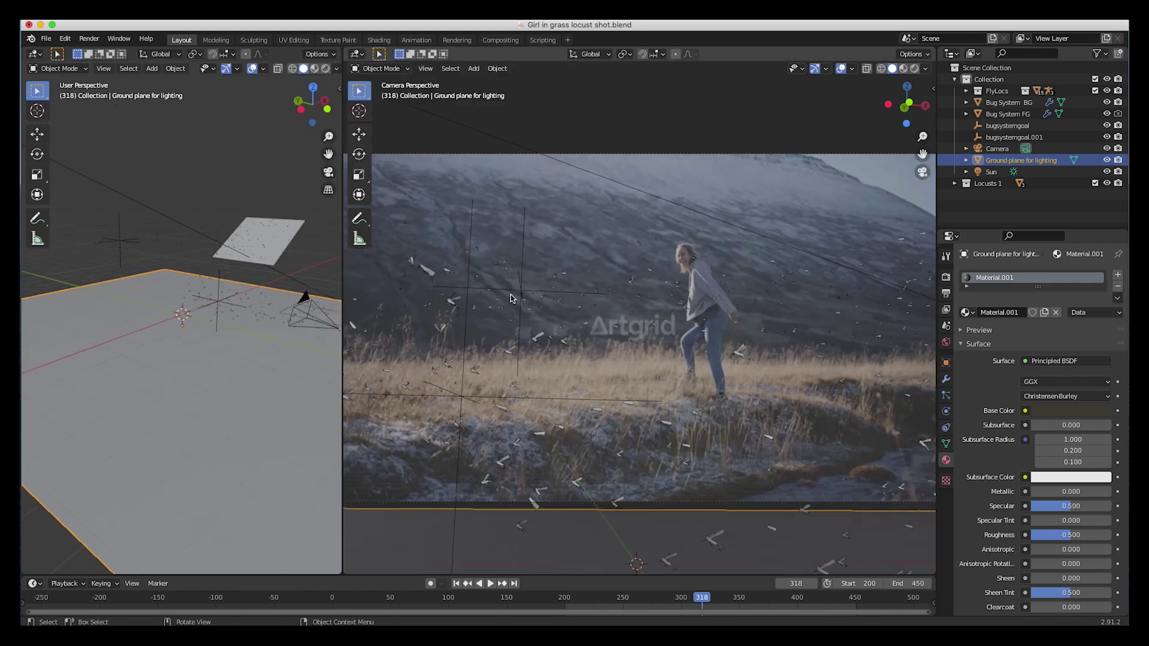
pyautogui.press('z')
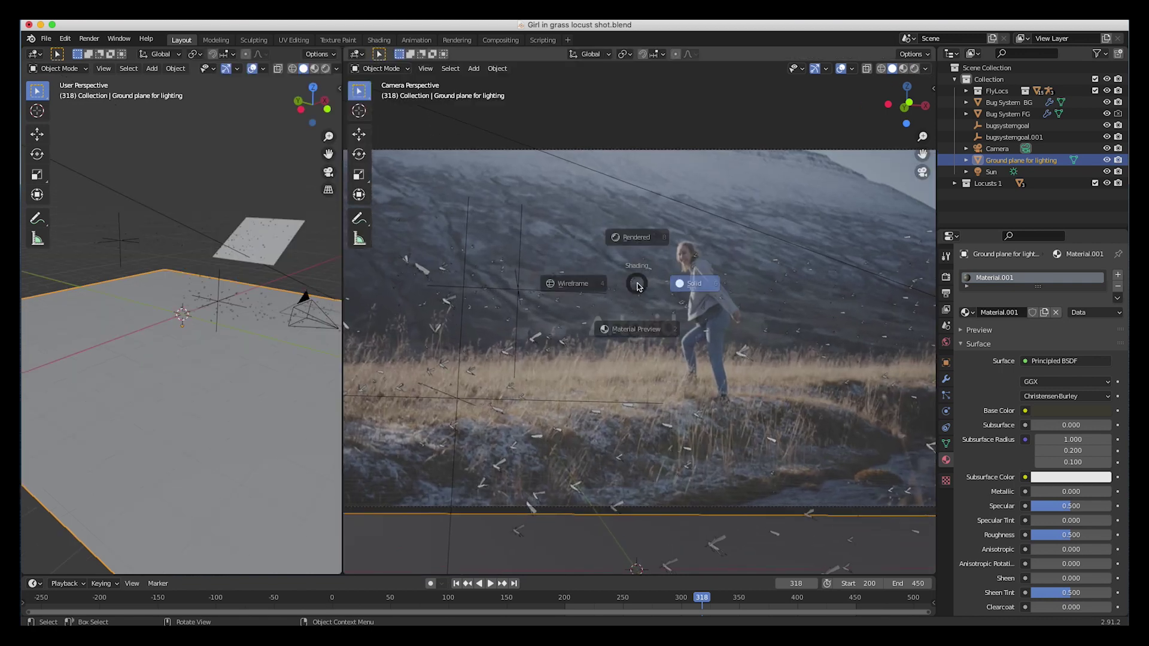
pyautogui.click(635, 235)
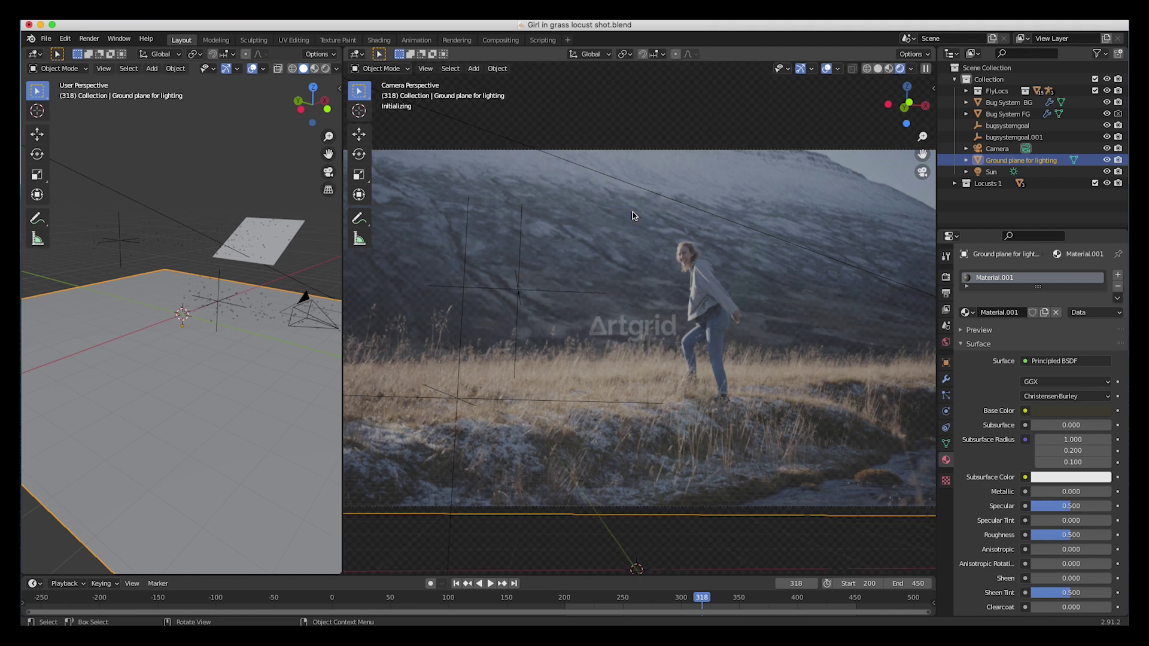
pyautogui.scroll(5, 645, 316)
pyautogui.keyDown('shift'); pyautogui.moveTo(645, 316); pyautogui.dragTo(520, 301, button='middle'); pyautogui.keyUp('shift')
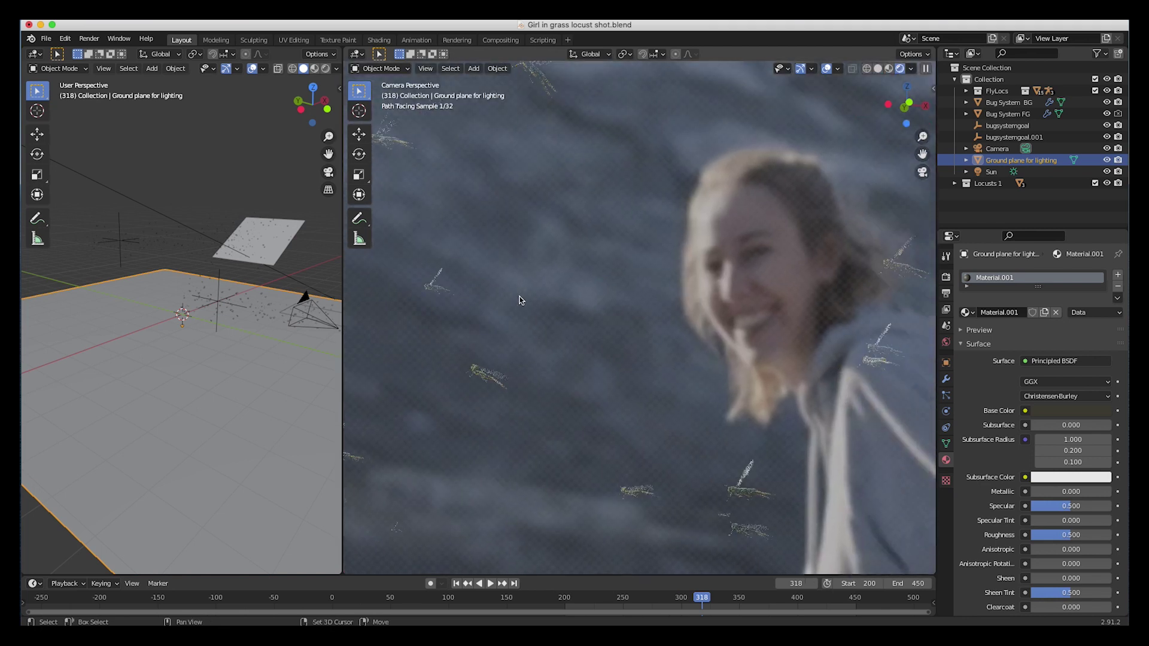
pyautogui.scroll(6, 521, 298)
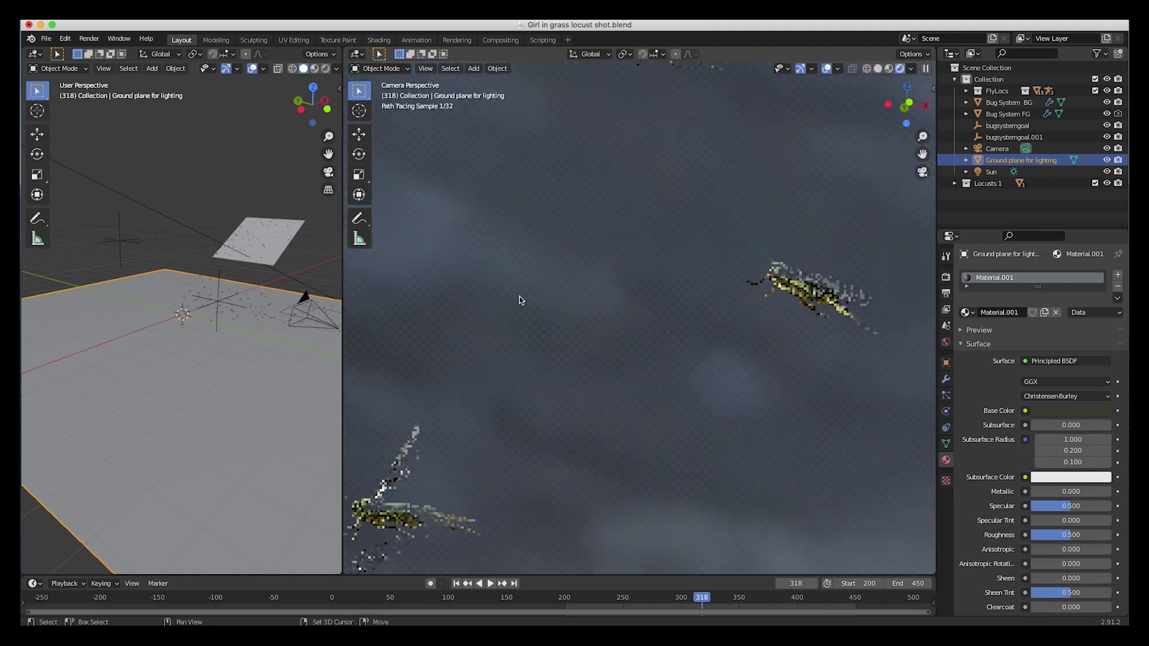
pyautogui.click(594, 338)
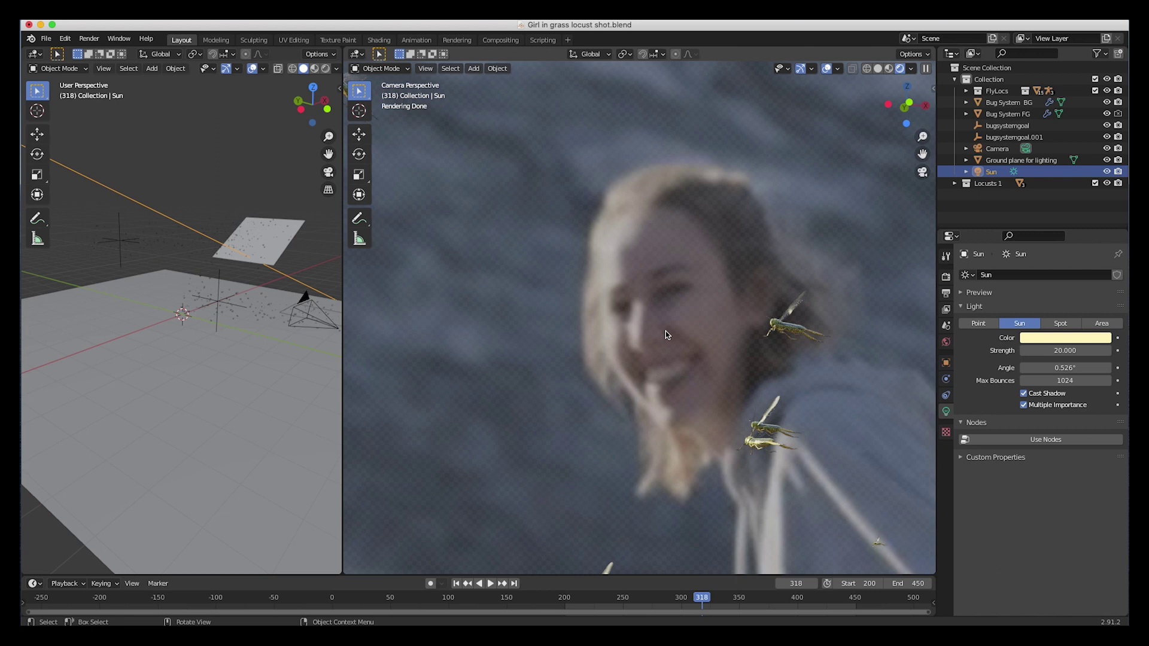
# Step: Zoom out to the full camera frame so the locust render finishes, then return to Solid shading
pyautogui.scroll(-6, 623, 350)
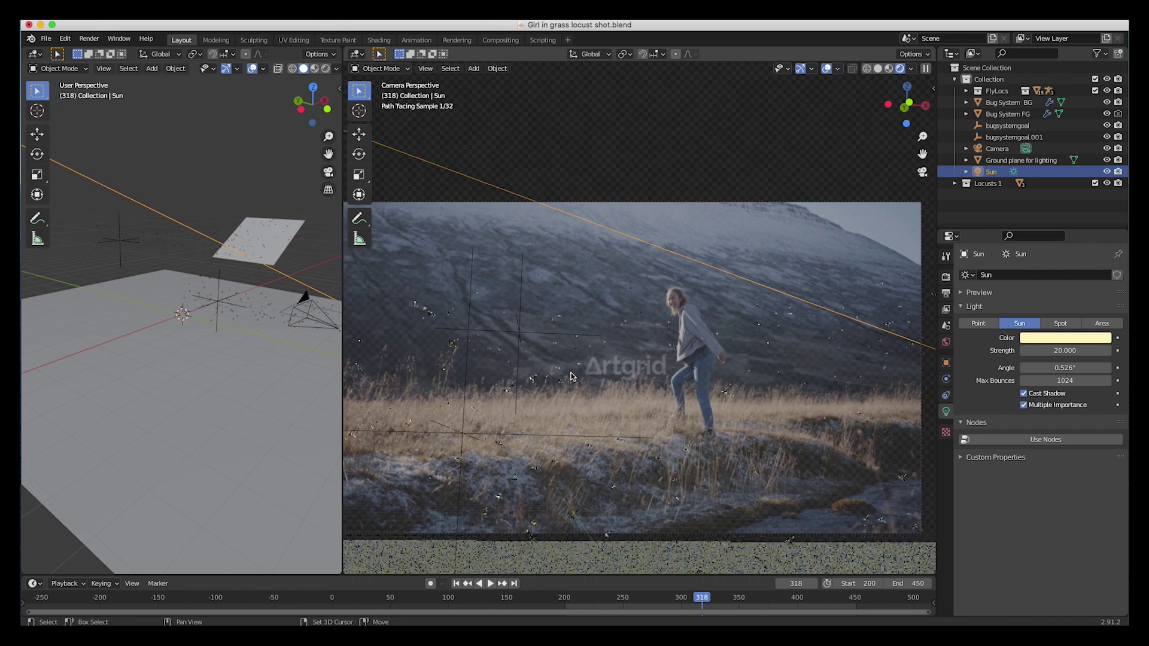
pyautogui.scroll(-2, 590, 347)
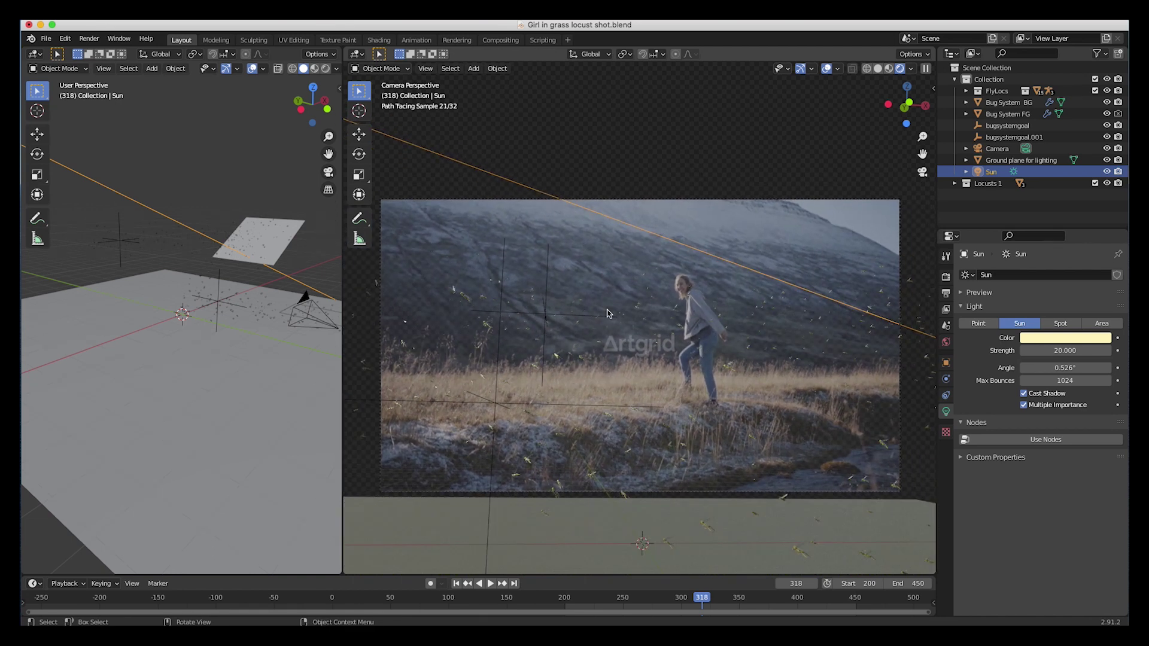
pyautogui.scroll(1, 607, 313)
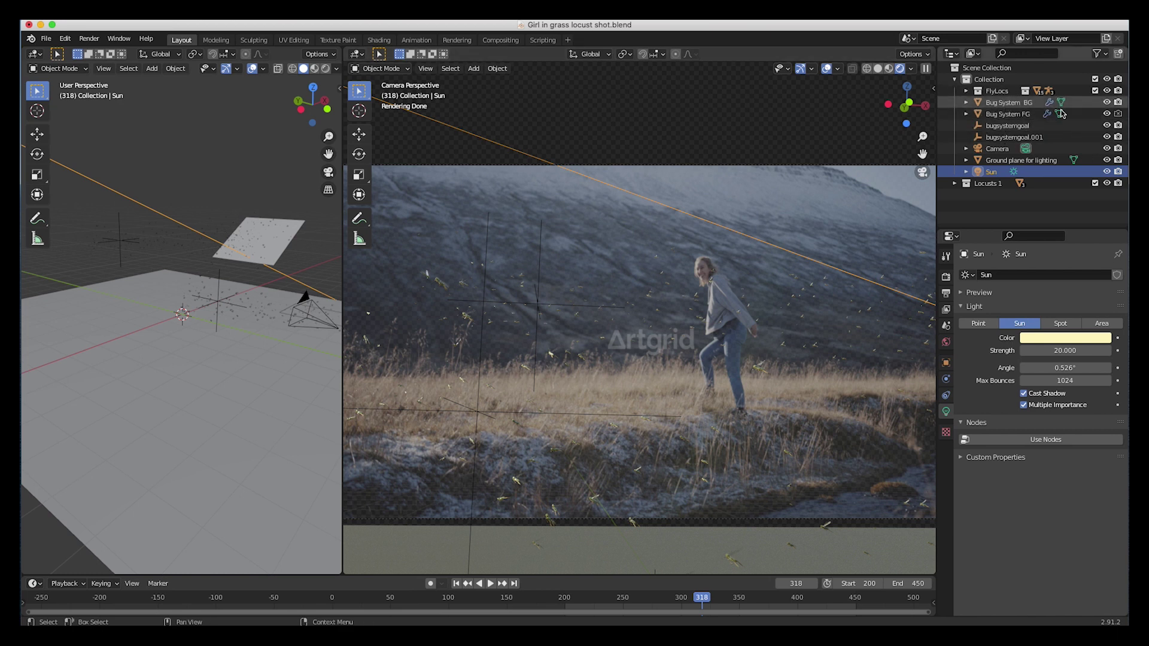
pyautogui.press('z')
pyautogui.click(613, 278)
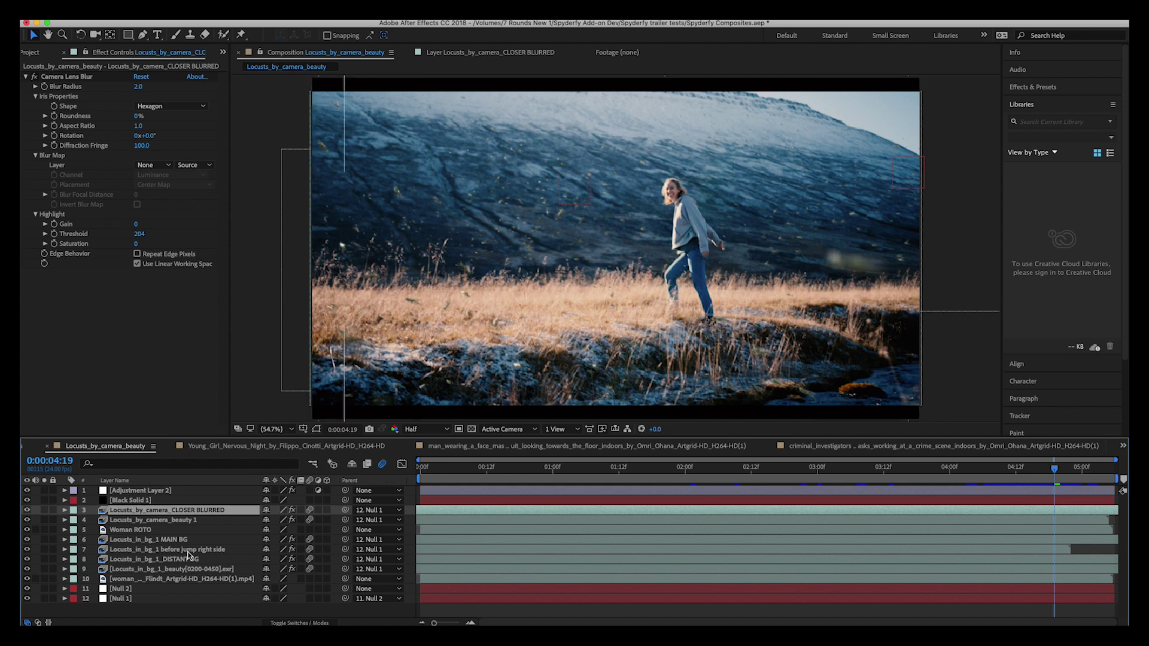
# Step: Preview the composition starting from 0:00:01:00
pyautogui.click(553, 468)
pyautogui.press('space')
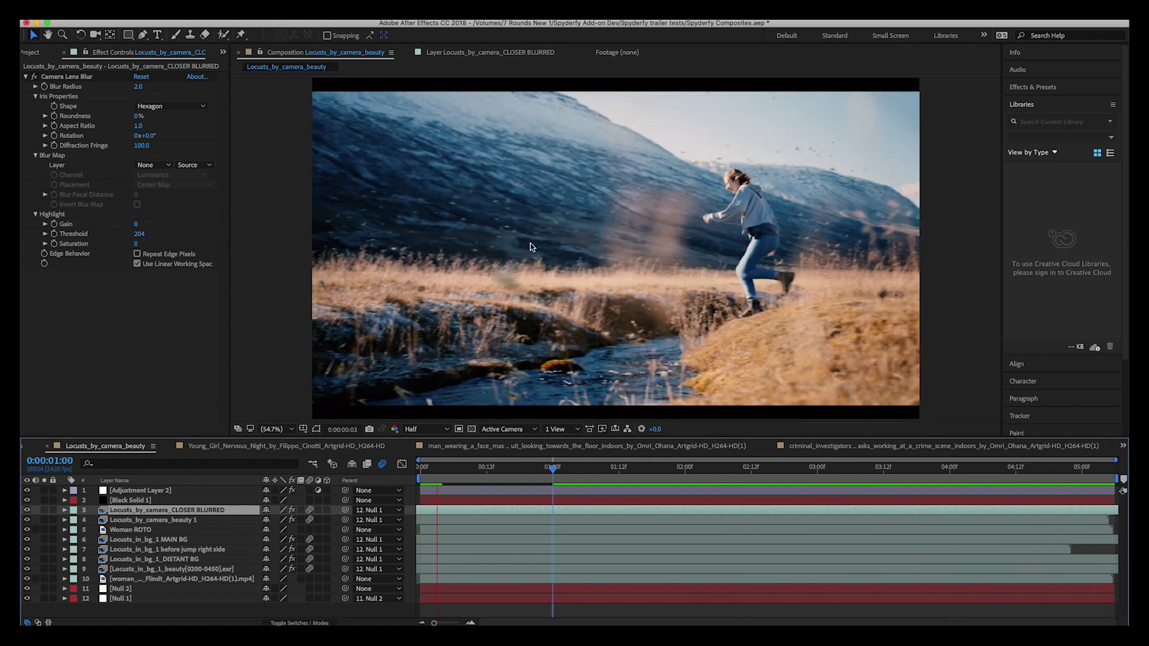
pyautogui.click(557, 477)
pyautogui.press('space')
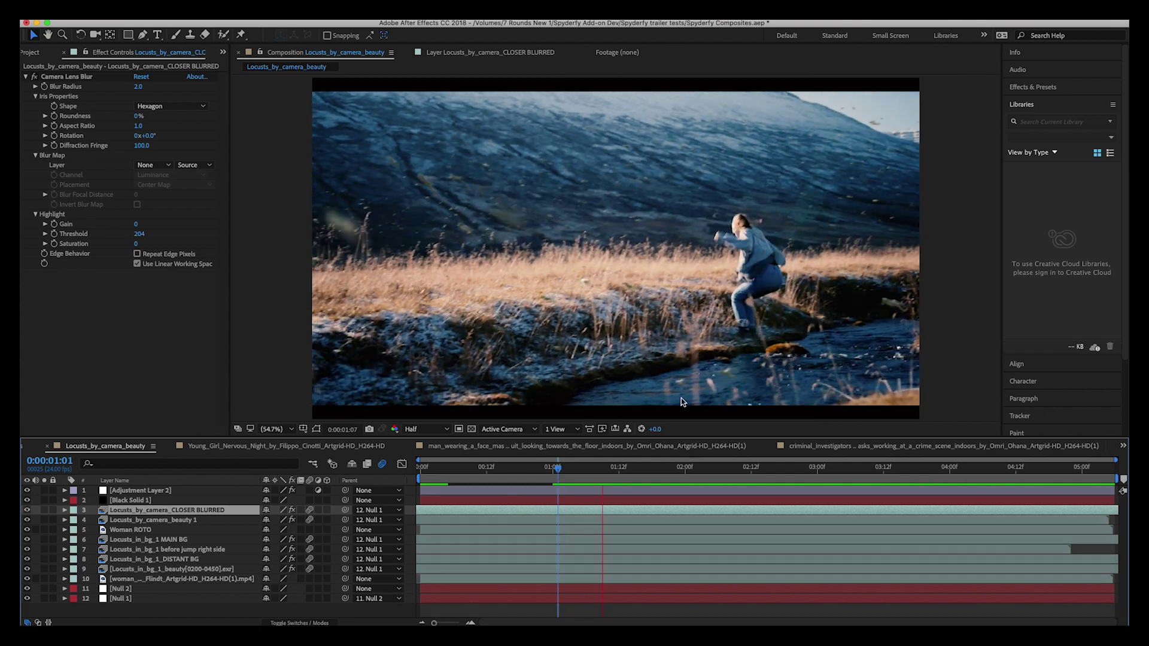
# Step: Hide locust layers 9 through 3 to see the plain footage, then re-show layer 9
pyautogui.click(136, 579)
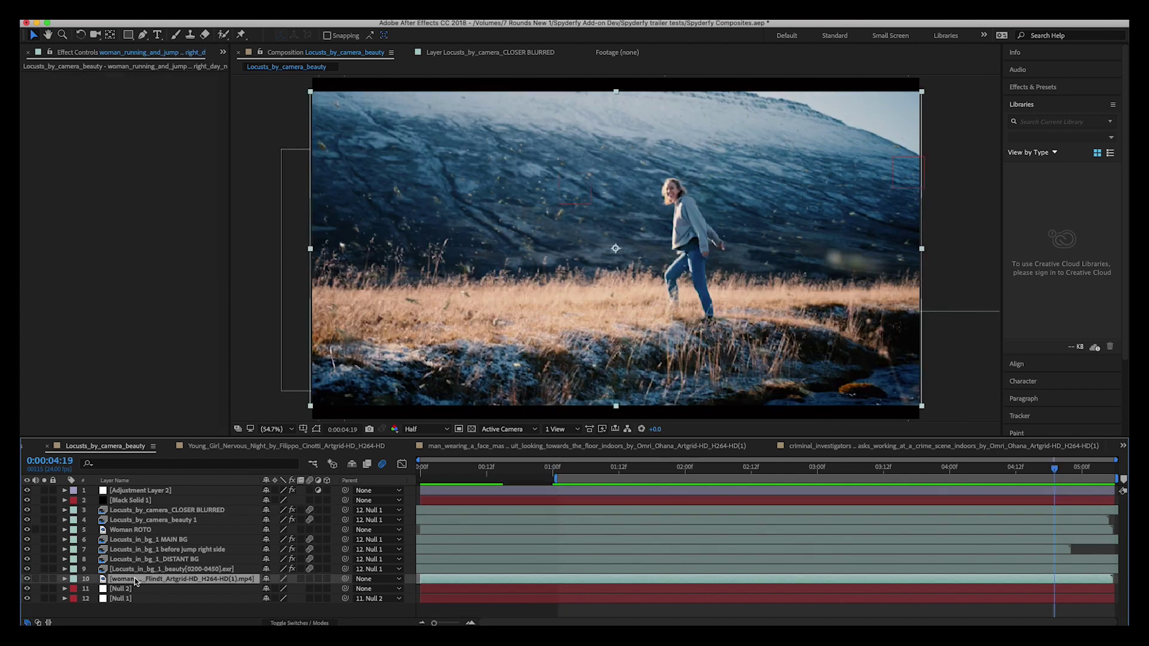
pyautogui.click(27, 570)
pyautogui.moveTo(27, 572); pyautogui.dragTo(27, 506)
pyautogui.click(144, 571)
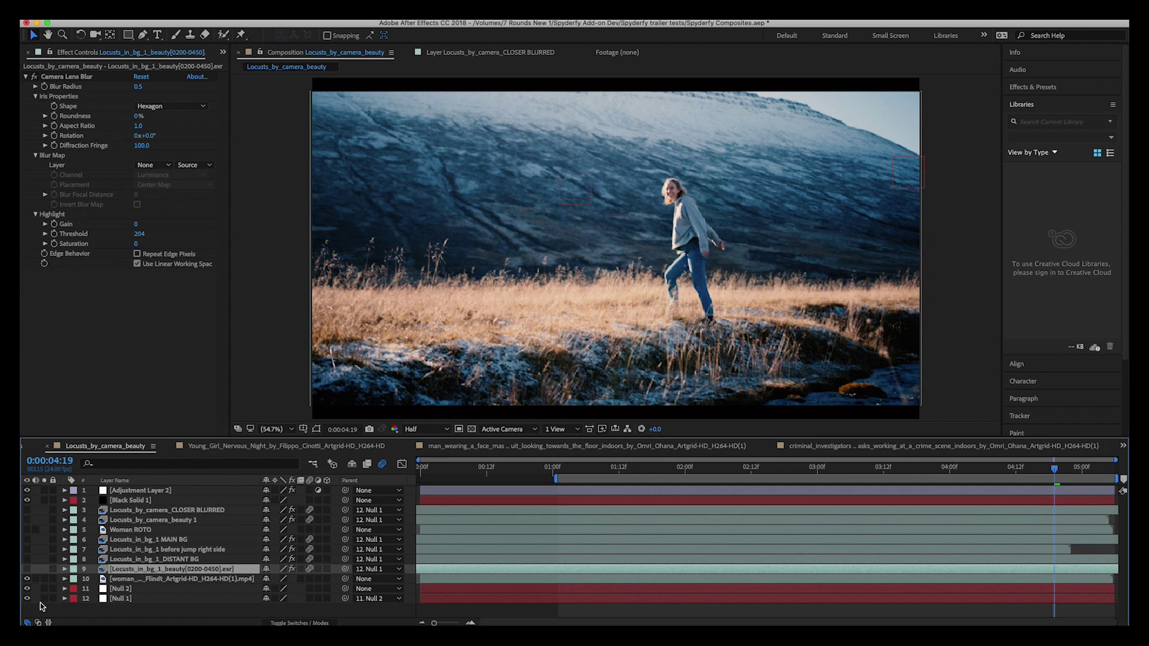
pyautogui.click(27, 570)
# Step: Select layer 9's Camera Lens Blur effect to view its 0.5 radius
pyautogui.click(68, 77)
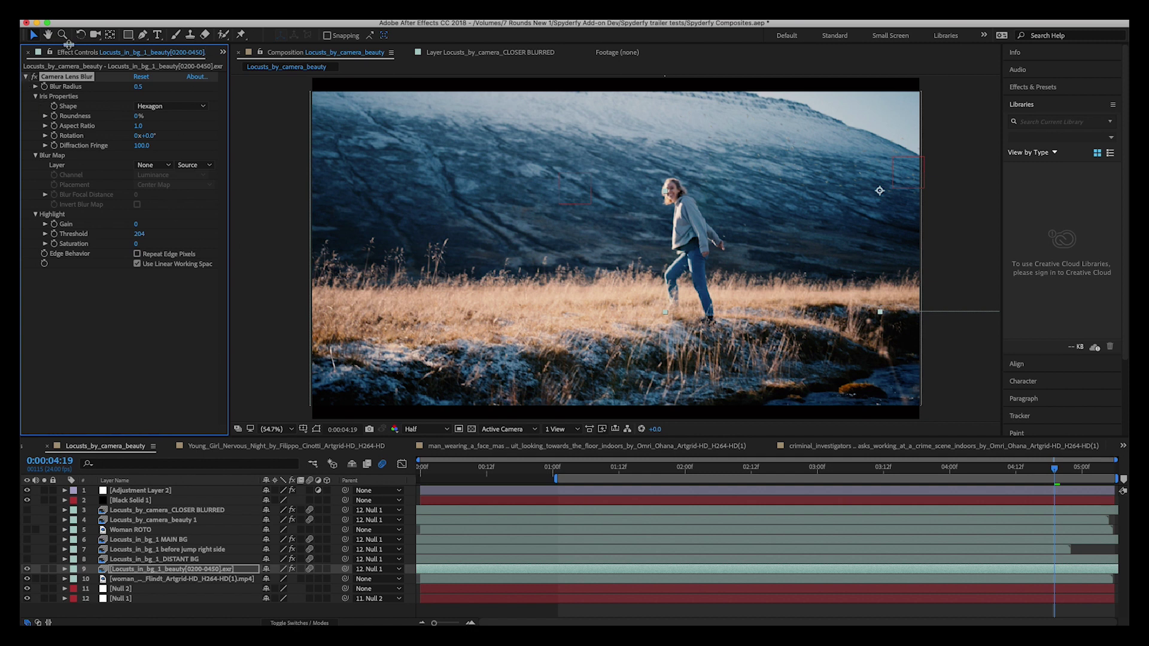
pyautogui.click(142, 559)
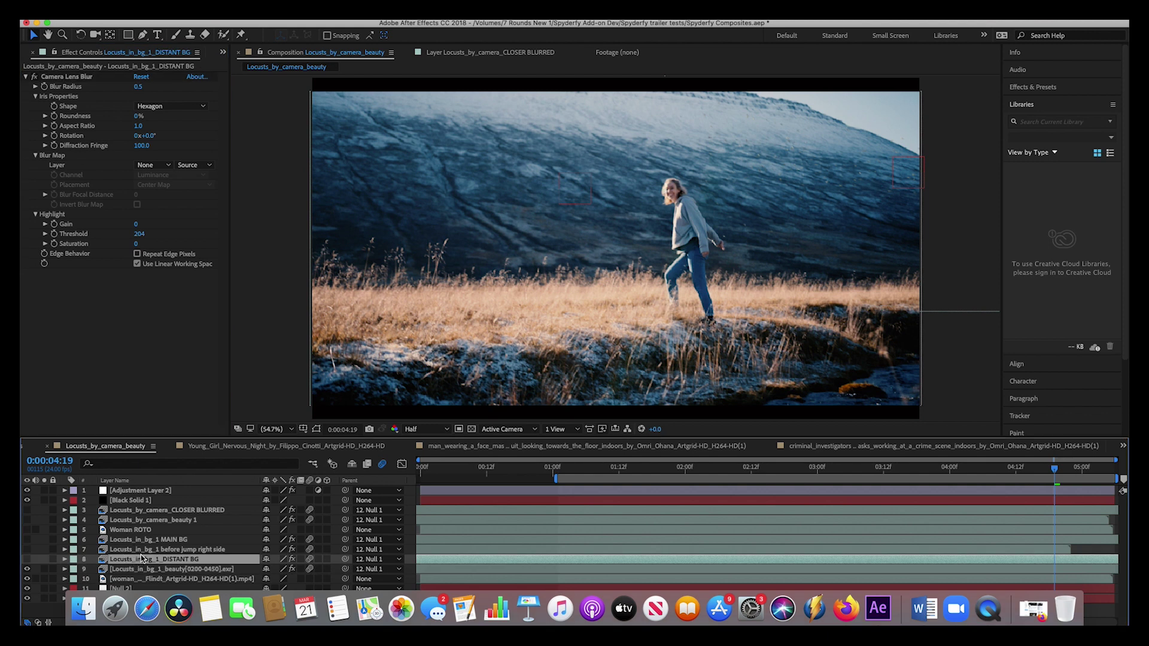
pyautogui.click(26, 560)
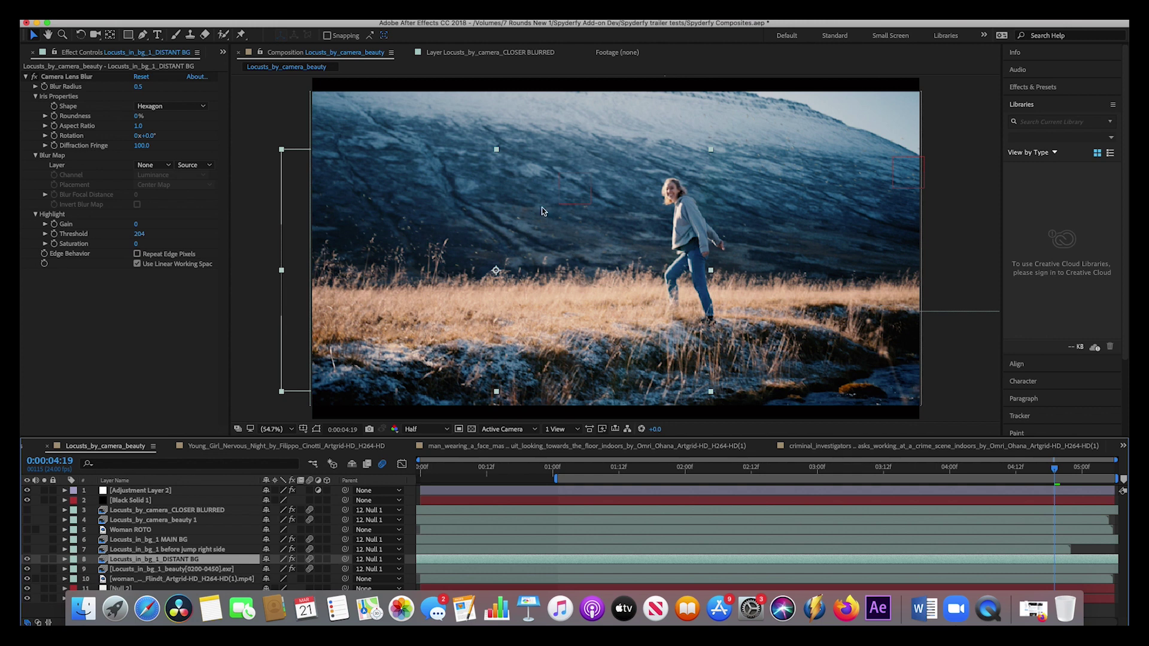
pyautogui.click(317, 429)
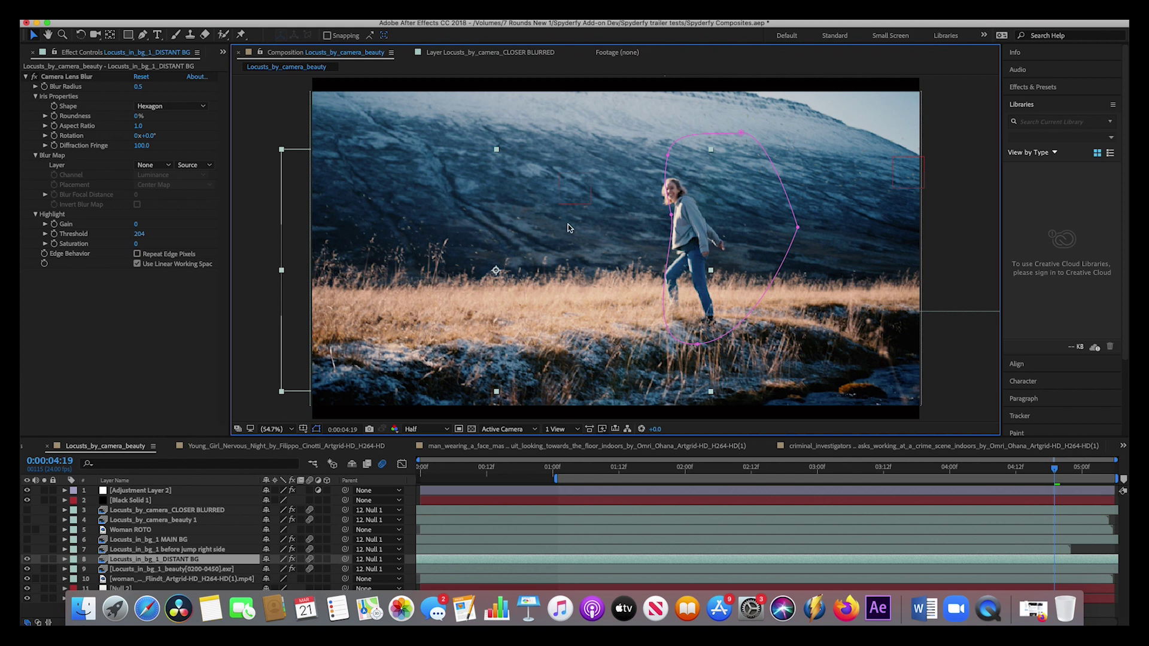
pyautogui.click(45, 559)
pyautogui.click(44, 569)
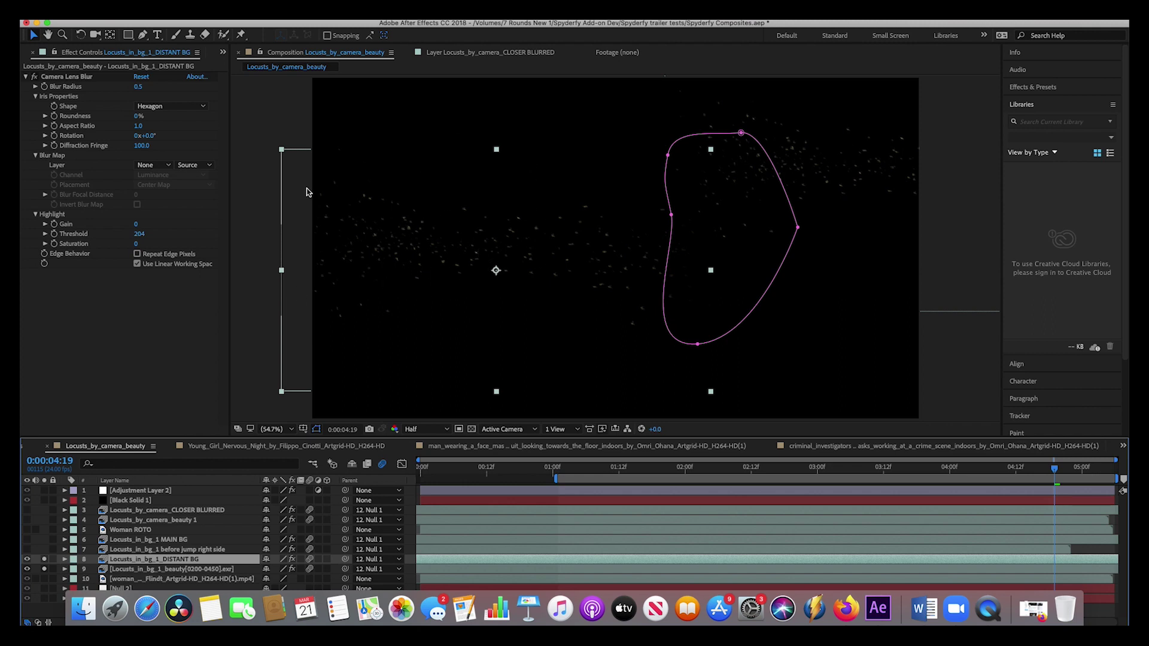
pyautogui.click(66, 76)
pyautogui.click(44, 559)
pyautogui.click(44, 569)
pyautogui.click(123, 549)
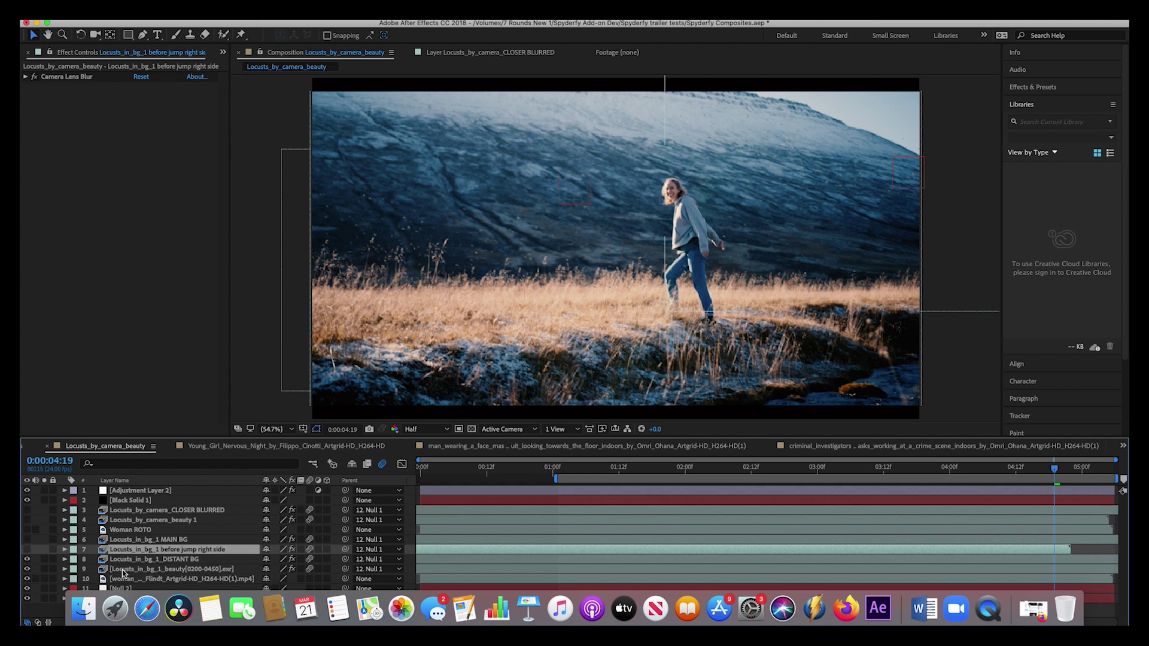
# Step: Check the before-jump locust layer at 0:00:00:09 during the stream leap, then return to 0:00:04:19
pyautogui.click(26, 549)
pyautogui.click(558, 469)
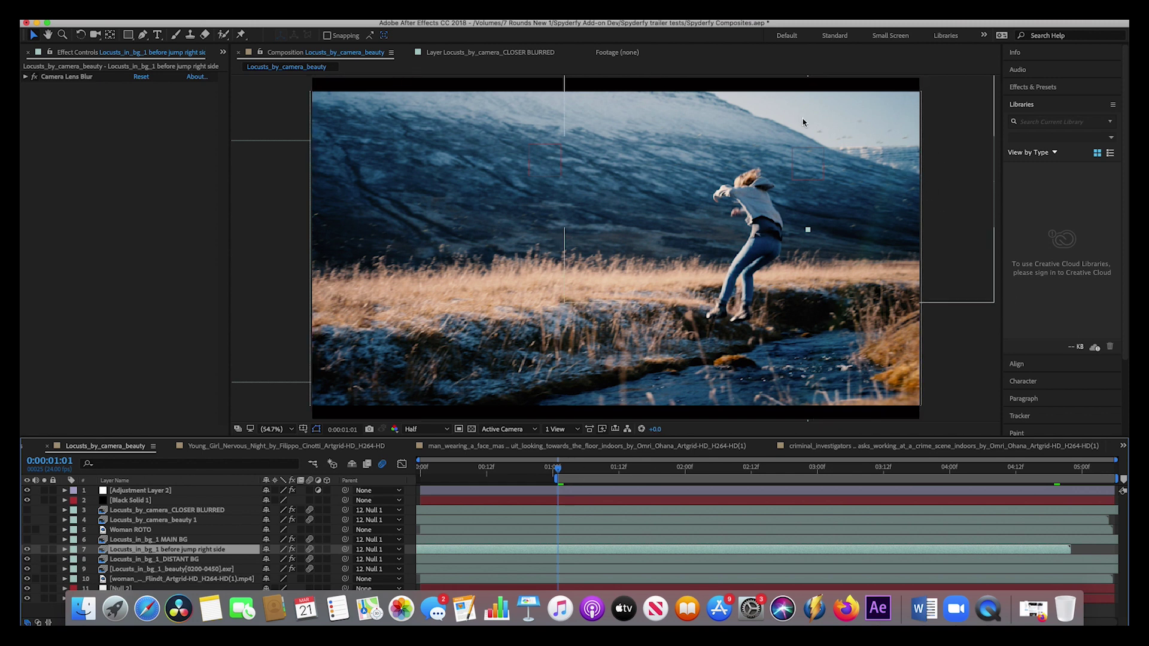
pyautogui.moveTo(474, 467)
pyautogui.mouseDown()
pyautogui.moveTo(449, 468)
pyautogui.moveTo(482, 467)
pyautogui.moveTo(468, 467)
pyautogui.mouseUp()
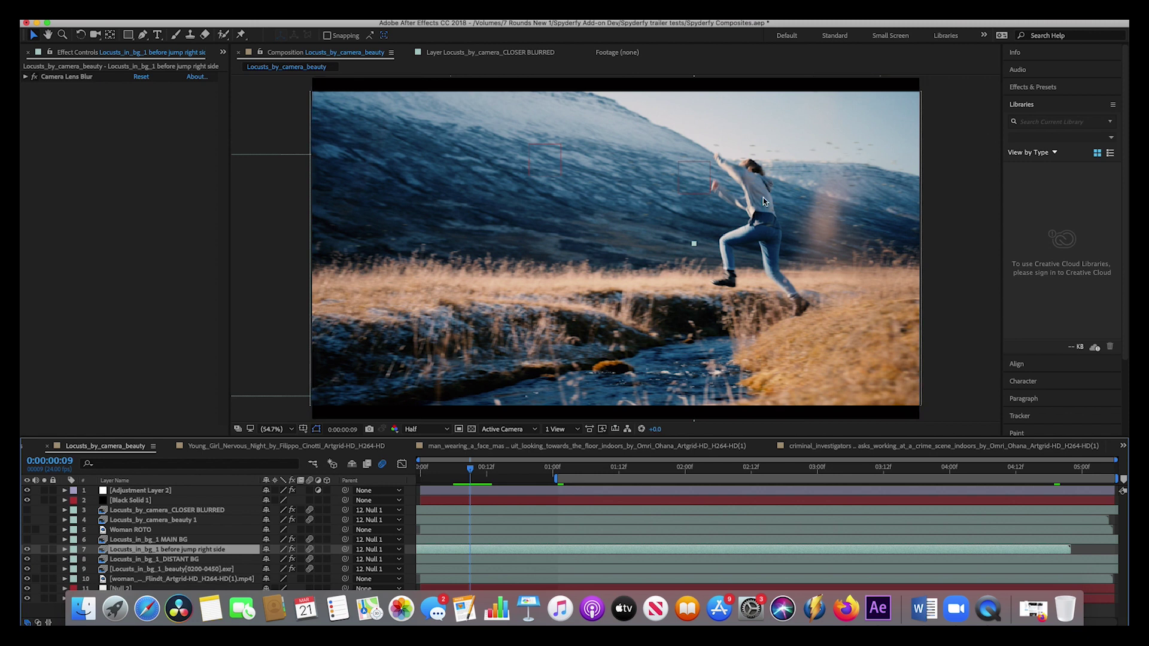
pyautogui.click(26, 550)
pyautogui.click(1054, 468)
# Step: Turn on the MAIN BG locust layer, solo it briefly, and view its Camera Lens Blur settings
pyautogui.click(127, 540)
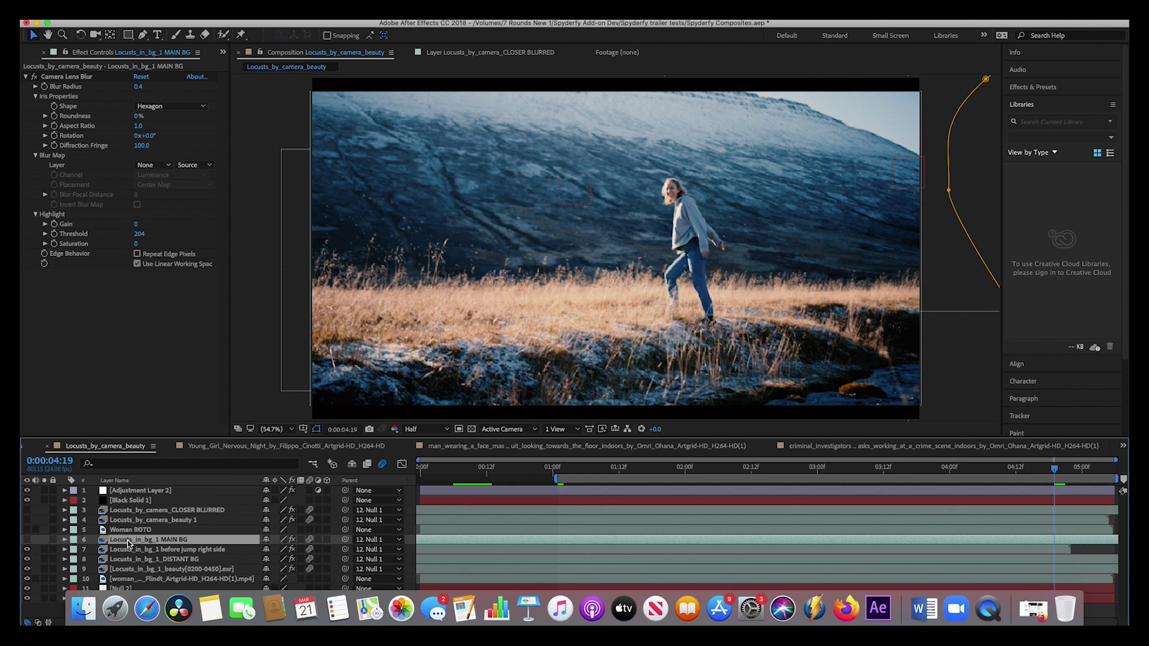
pyautogui.click(28, 539)
pyautogui.click(44, 540)
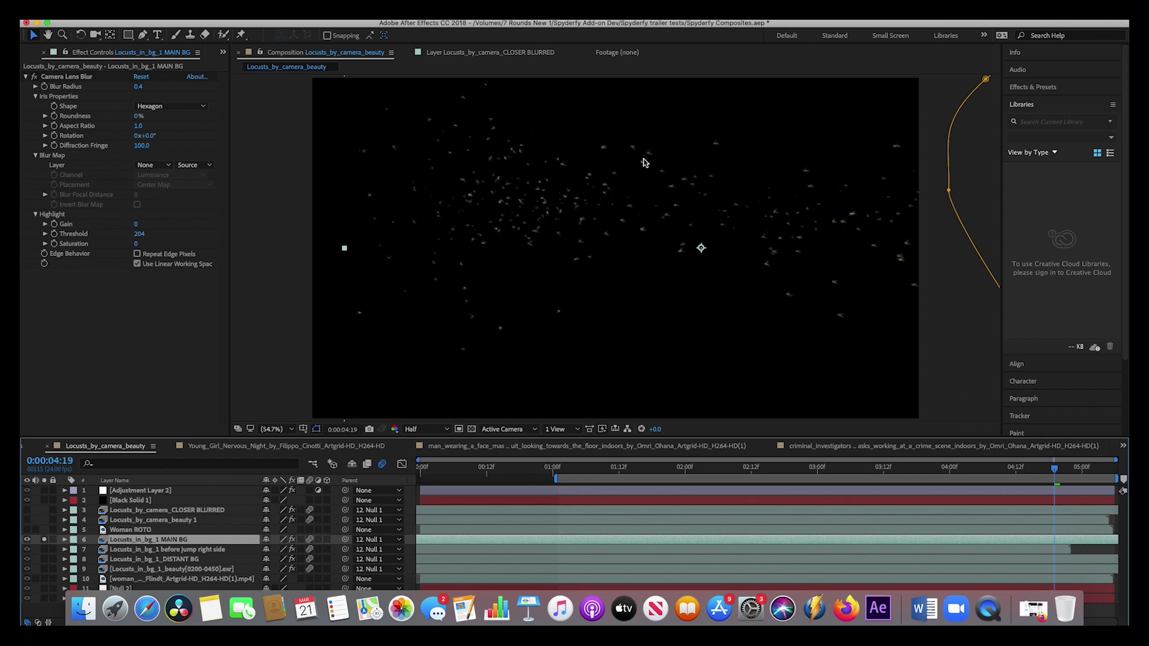
pyautogui.click(44, 539)
pyautogui.click(67, 77)
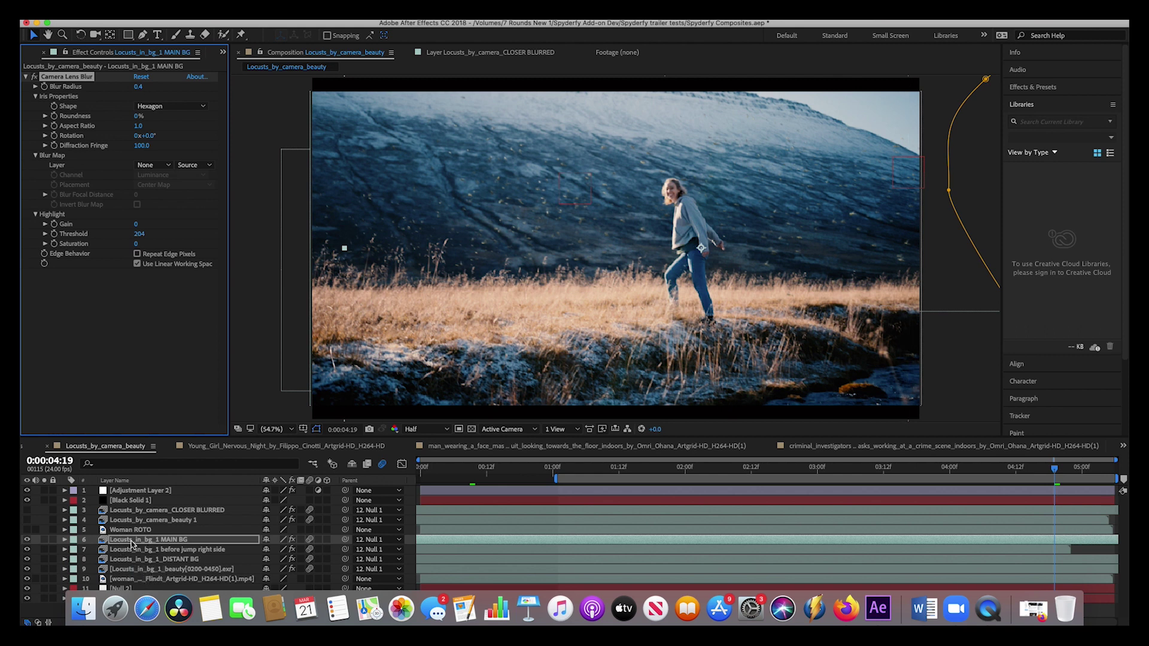
pyautogui.click(117, 569)
# Step: Solo background locust layers 6–9, preview from the start, then unsolo them and select Woman ROTO
pyautogui.keyDown('shift'); pyautogui.click(123, 541); pyautogui.keyUp('shift')
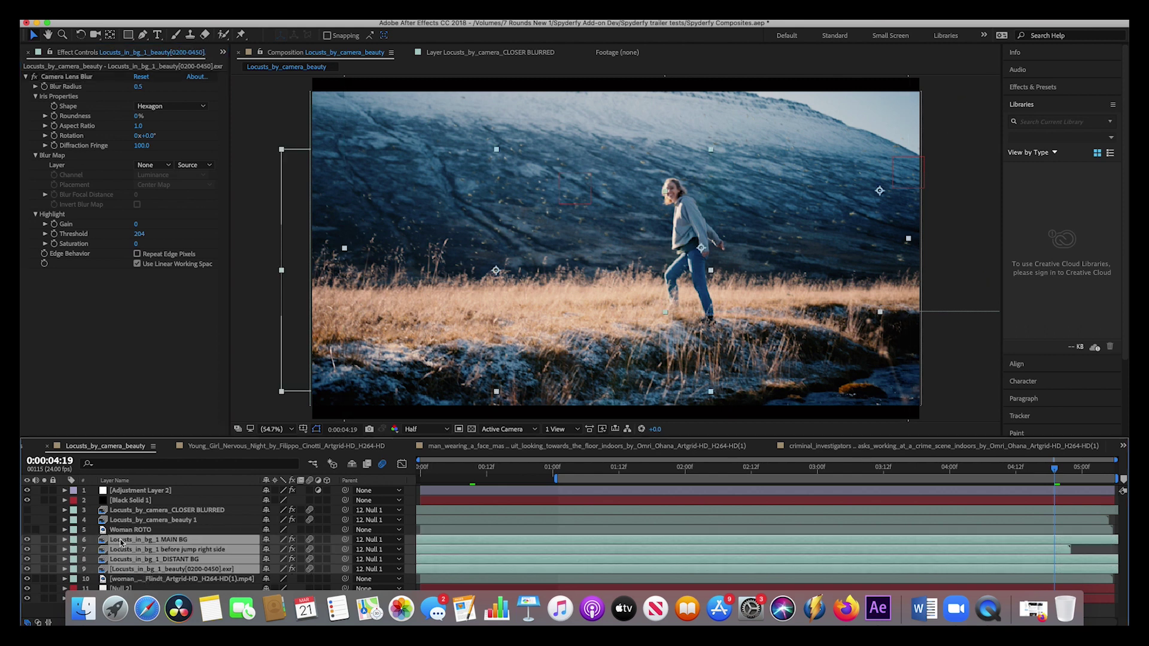
pyautogui.click(44, 549)
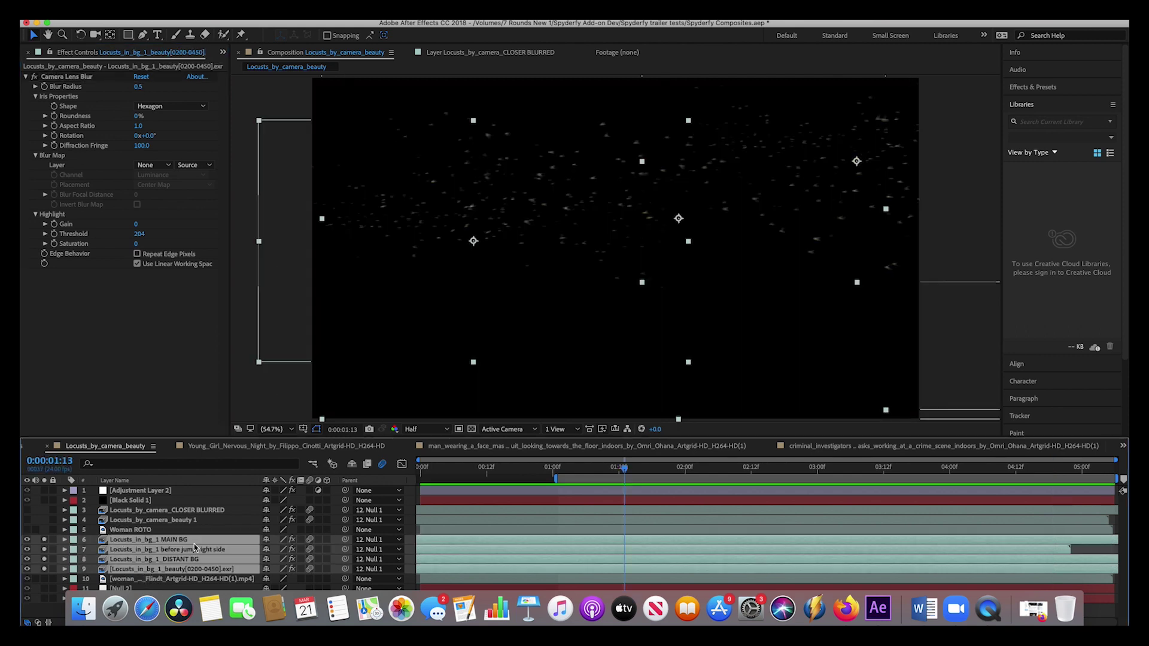
pyautogui.moveTo(519, 472); pyautogui.dragTo(407, 469)
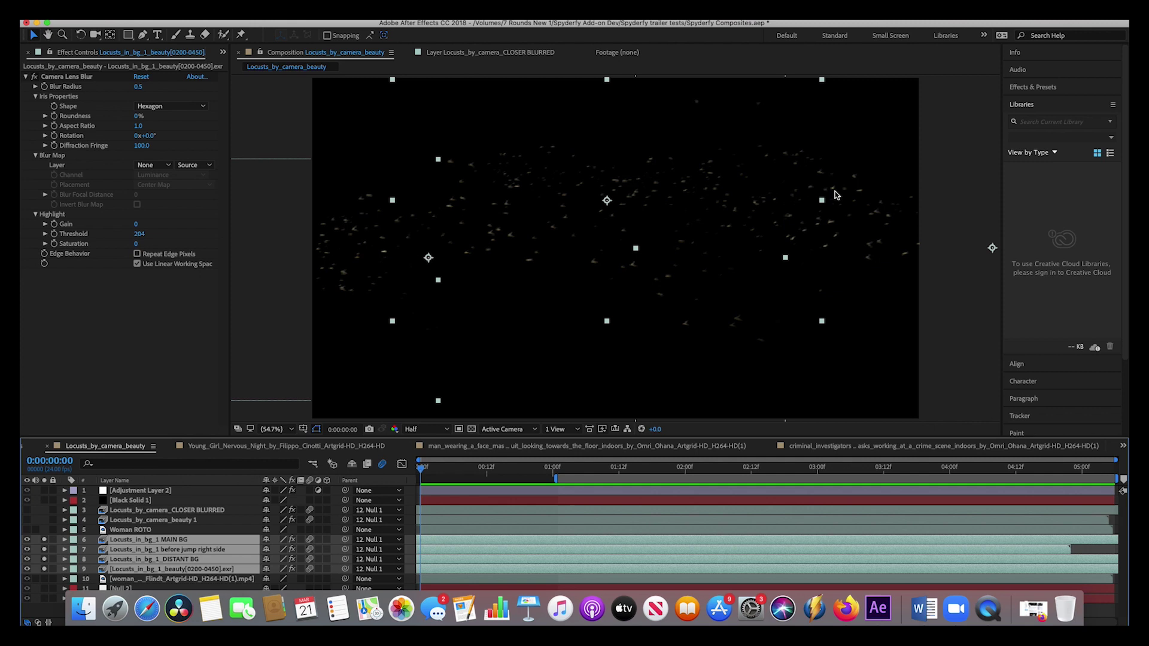
pyautogui.press('space')
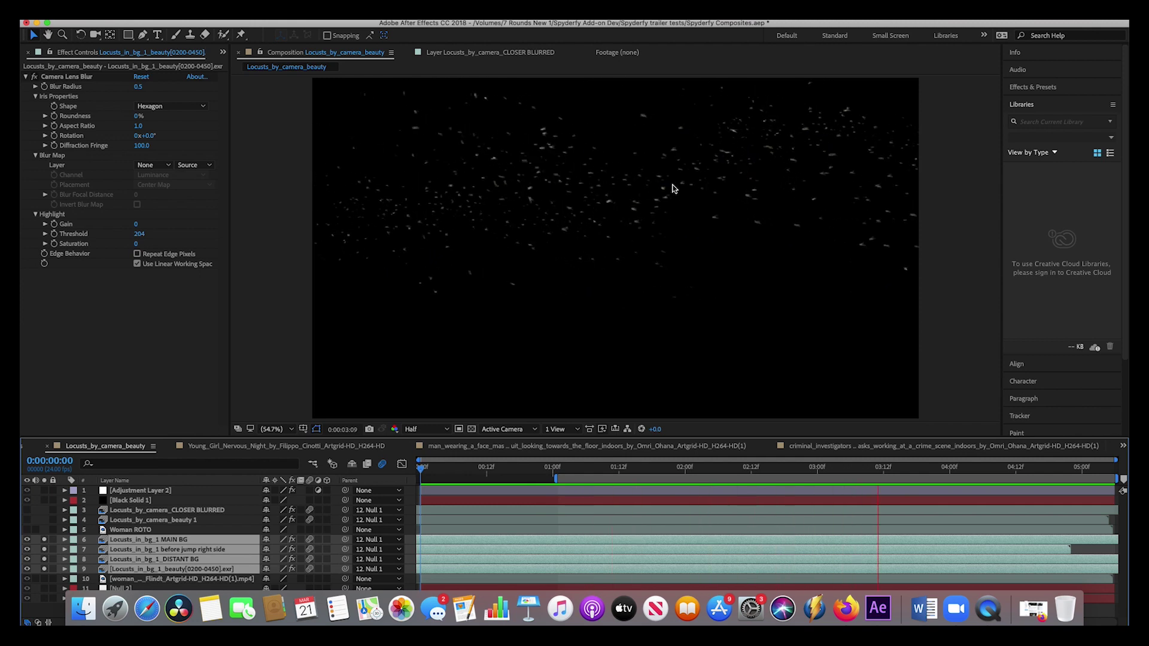
pyautogui.press('space')
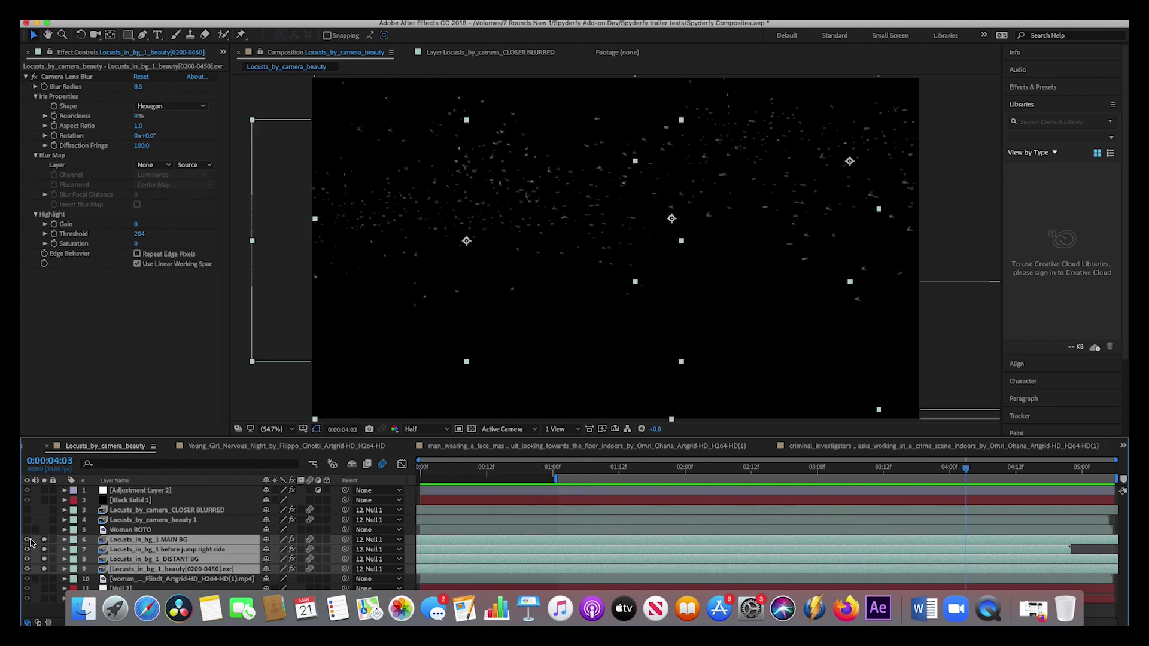
pyautogui.moveTo(44, 541); pyautogui.dragTo(45, 573)
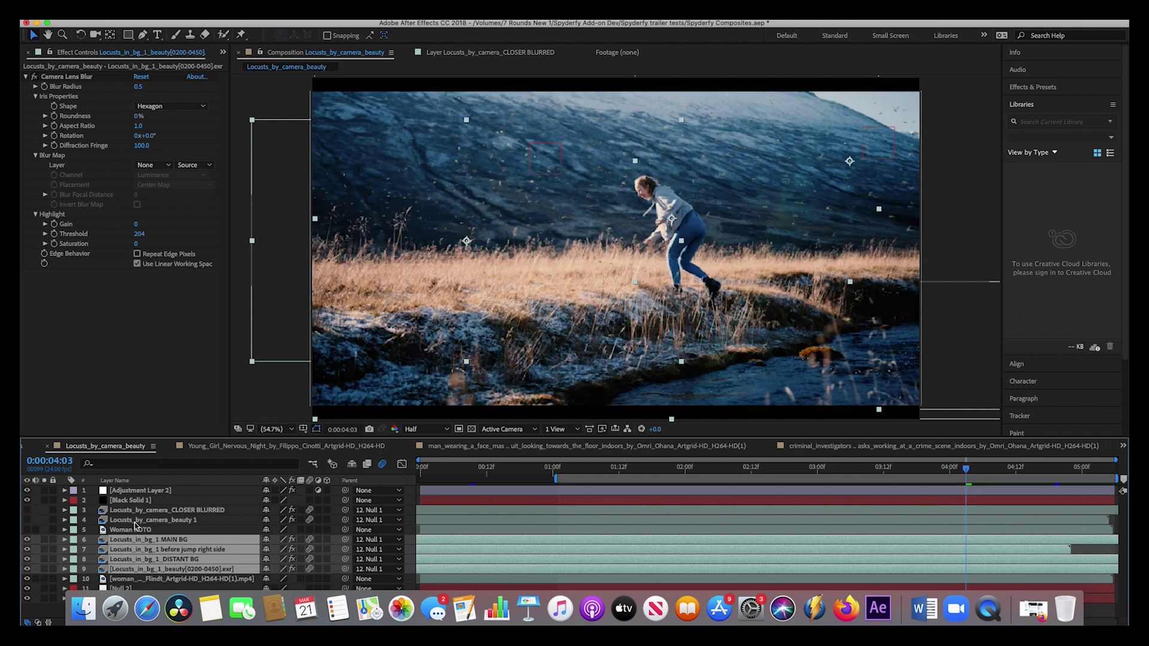
pyautogui.click(123, 530)
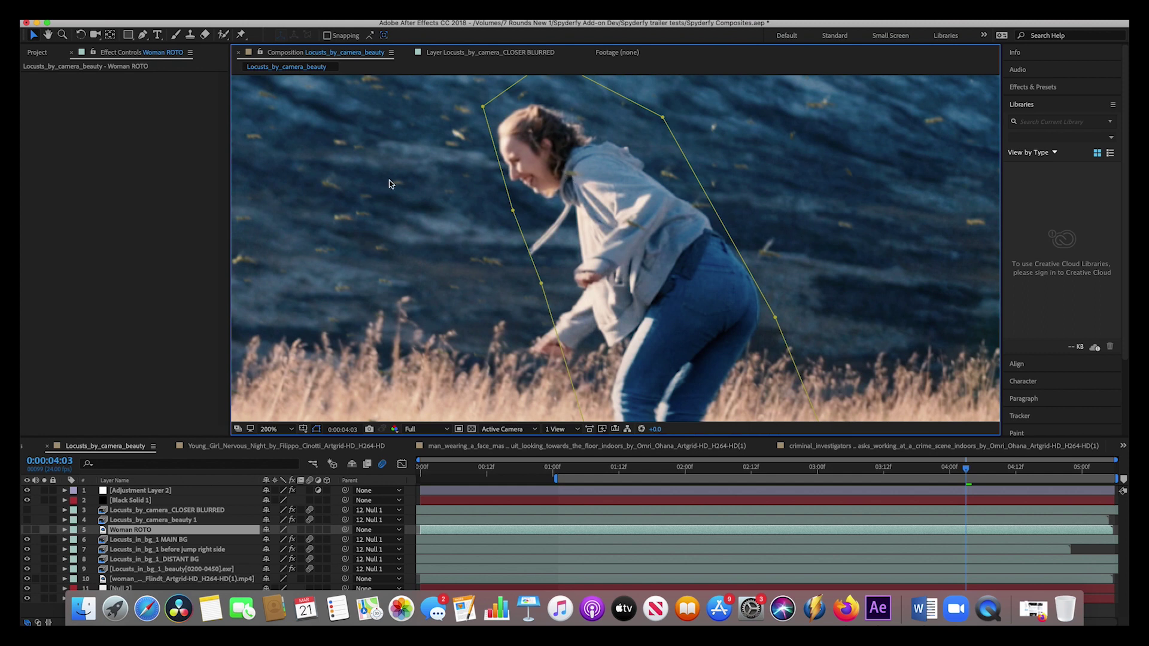
# Step: Toggle Woman ROTO's visibility and inspect Mask 1's feather and expansion values
pyautogui.click(27, 529)
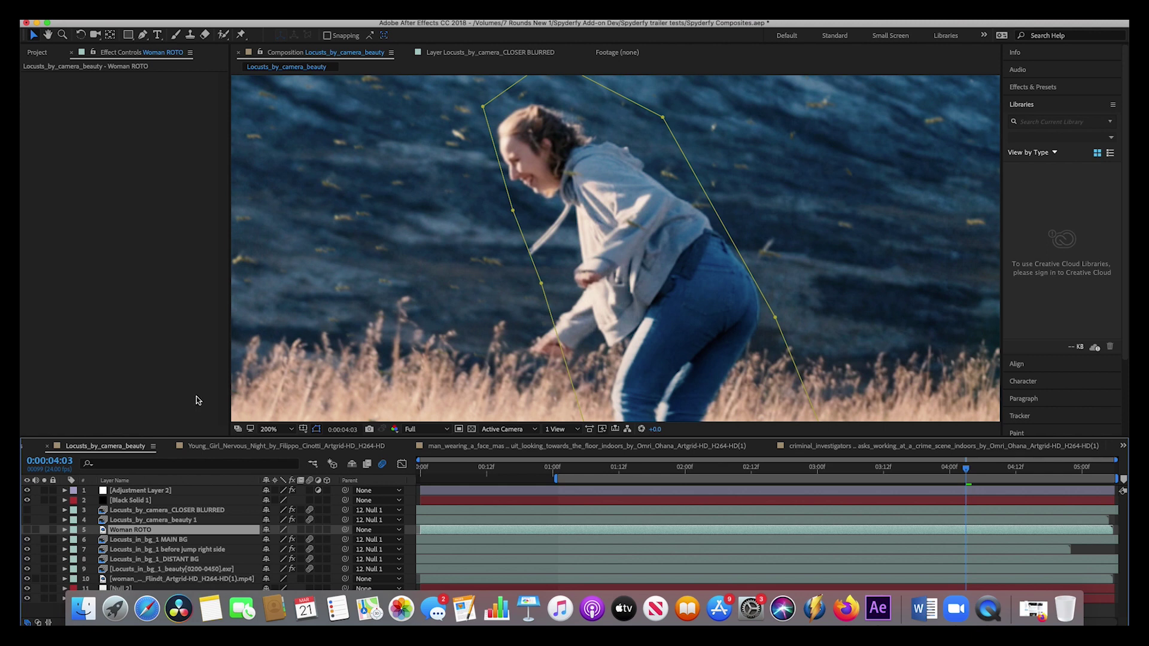
pyautogui.click(26, 531)
pyautogui.click(64, 530)
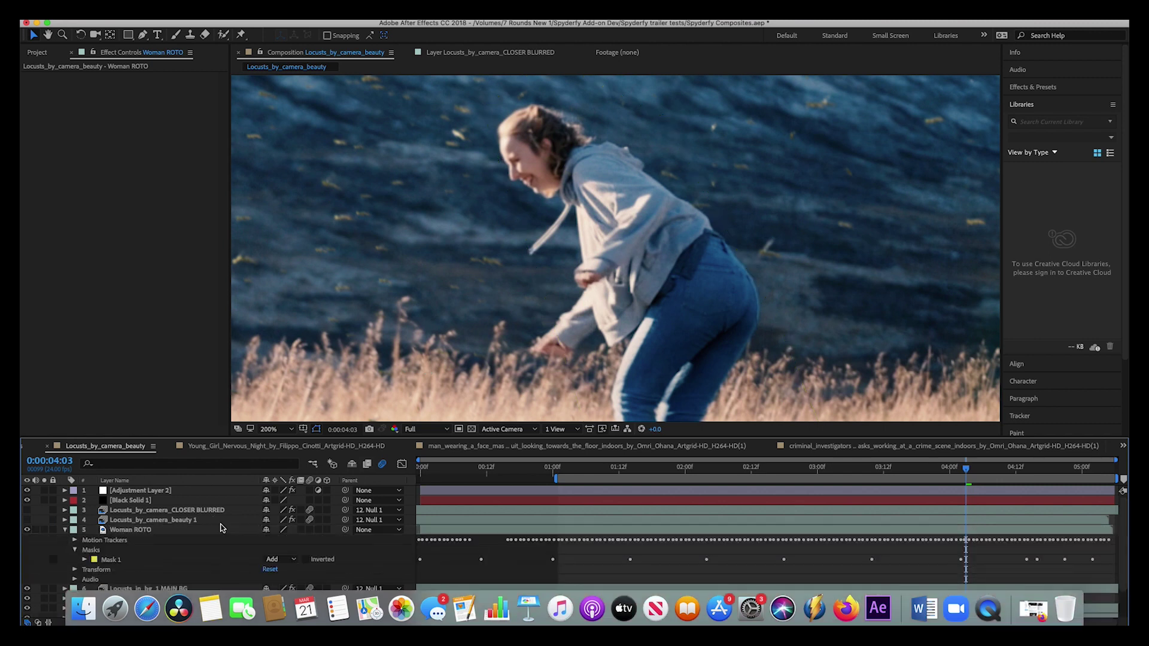
pyautogui.scroll(-2, 72, 530)
pyautogui.click(85, 524)
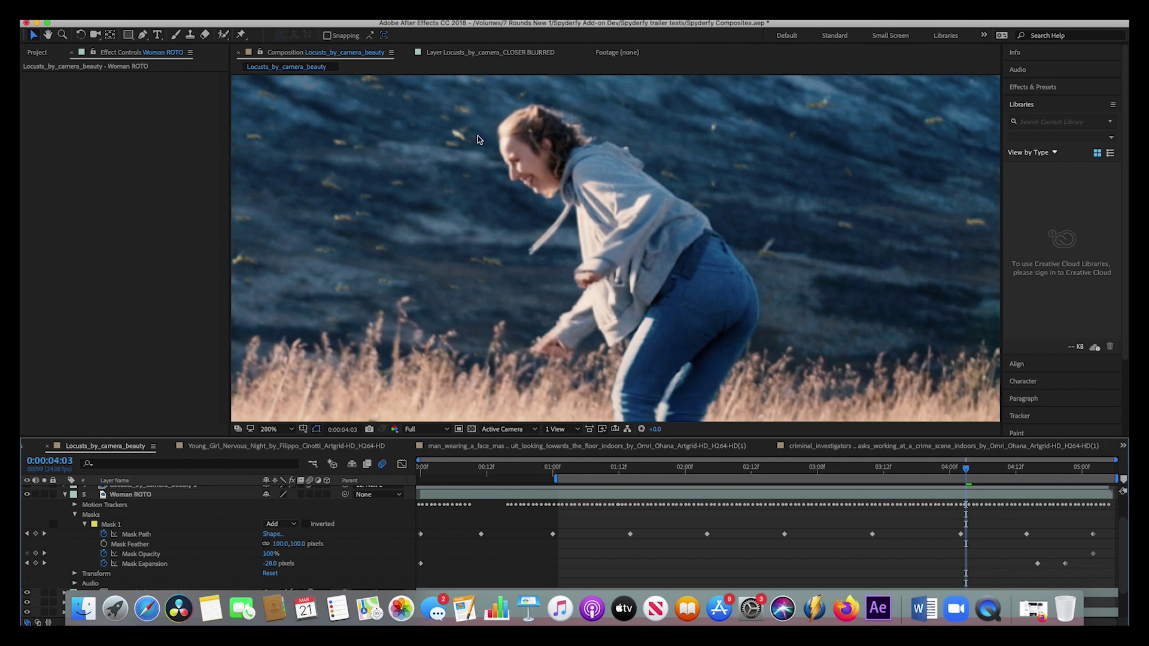
pyautogui.click(65, 495)
# Step: Preview at half resolution at 0:00:04:12 with Locusts_by_camera_beauty 1 selected, fitting the composition
pyautogui.press('super+shift+j')
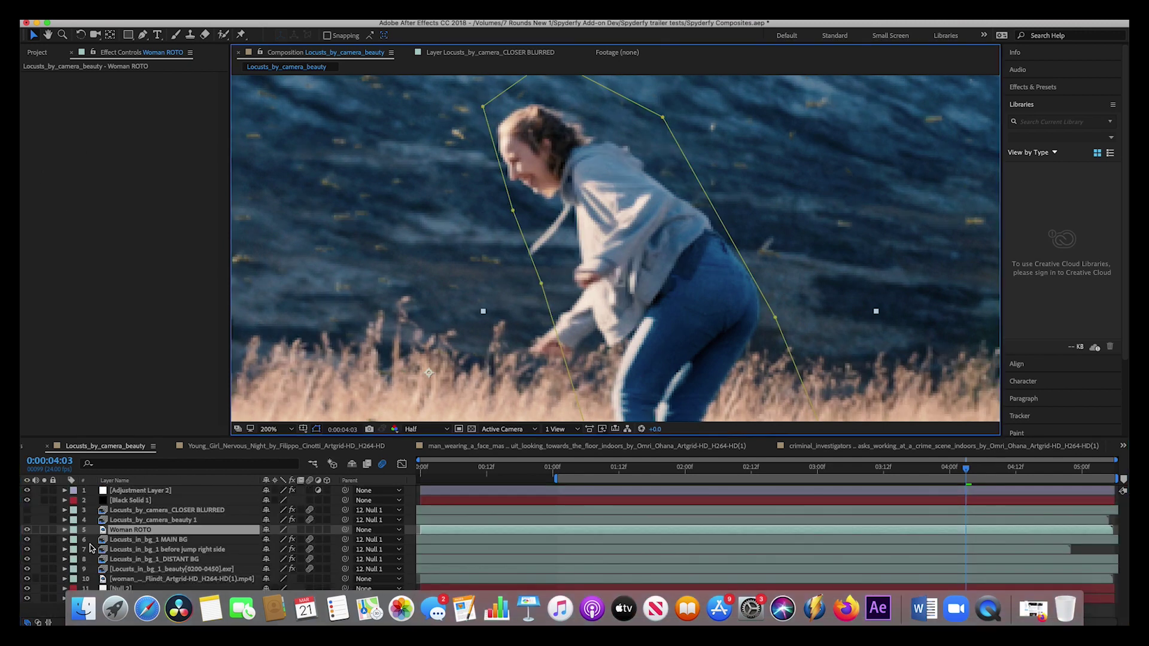
pyautogui.click(1015, 469)
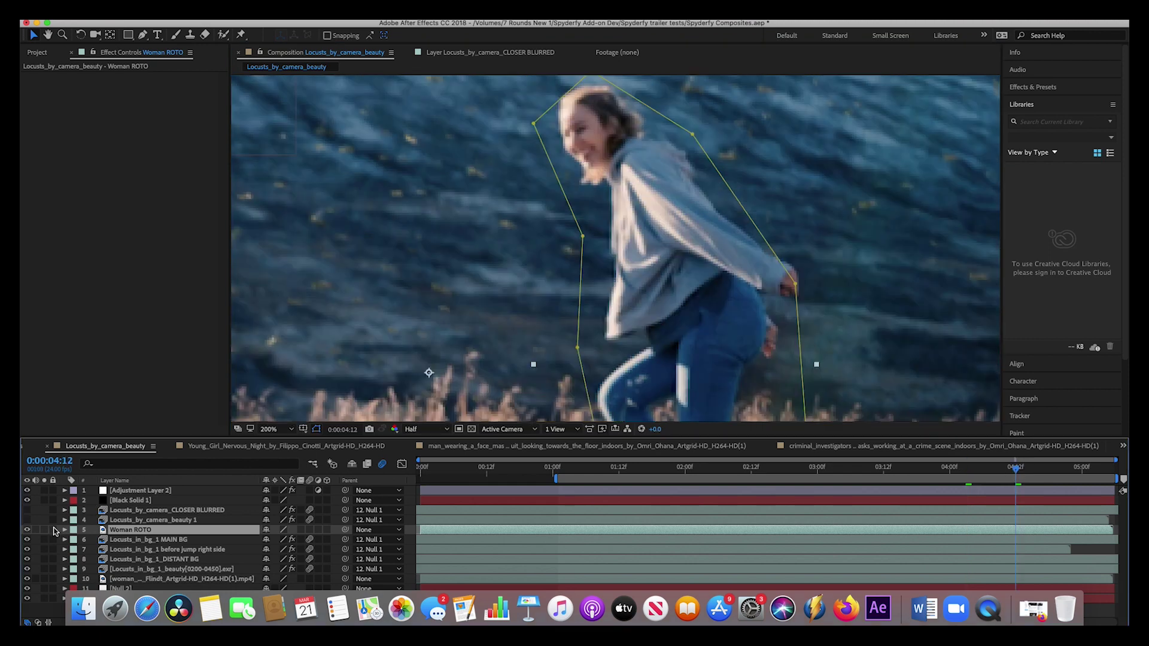
pyautogui.click(165, 520)
pyautogui.hotkey('shift', '/')
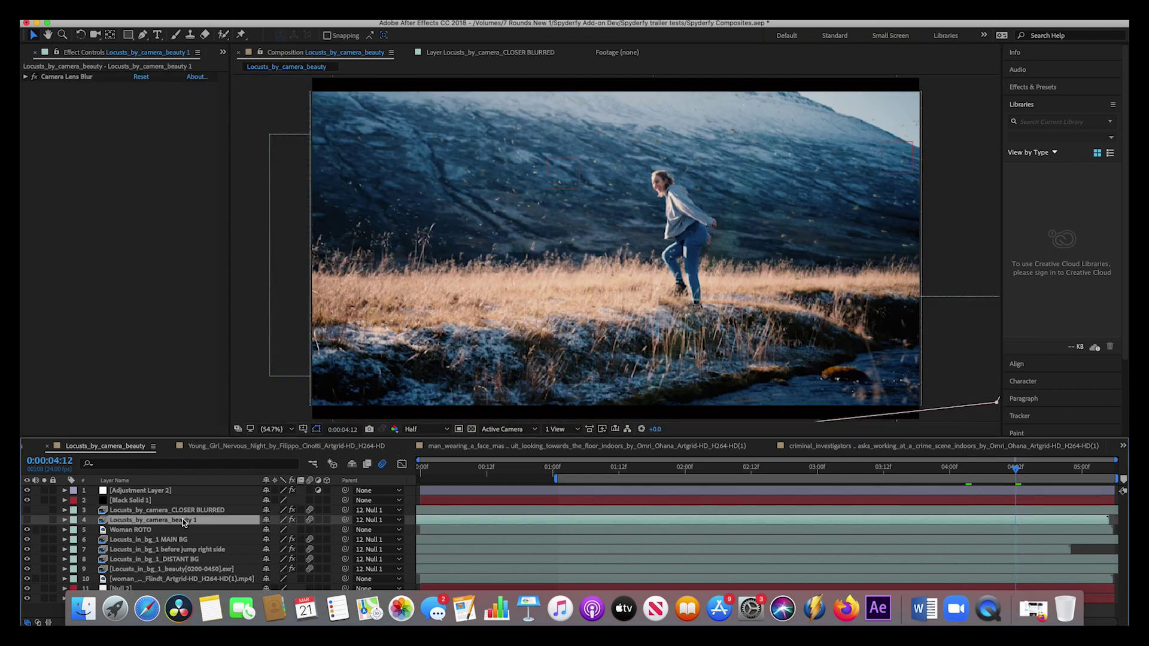
# Step: Show and solo Locusts_by_camera_beauty 1 to inspect its Camera Lens Blur settings, then unsolo it
pyautogui.click(27, 520)
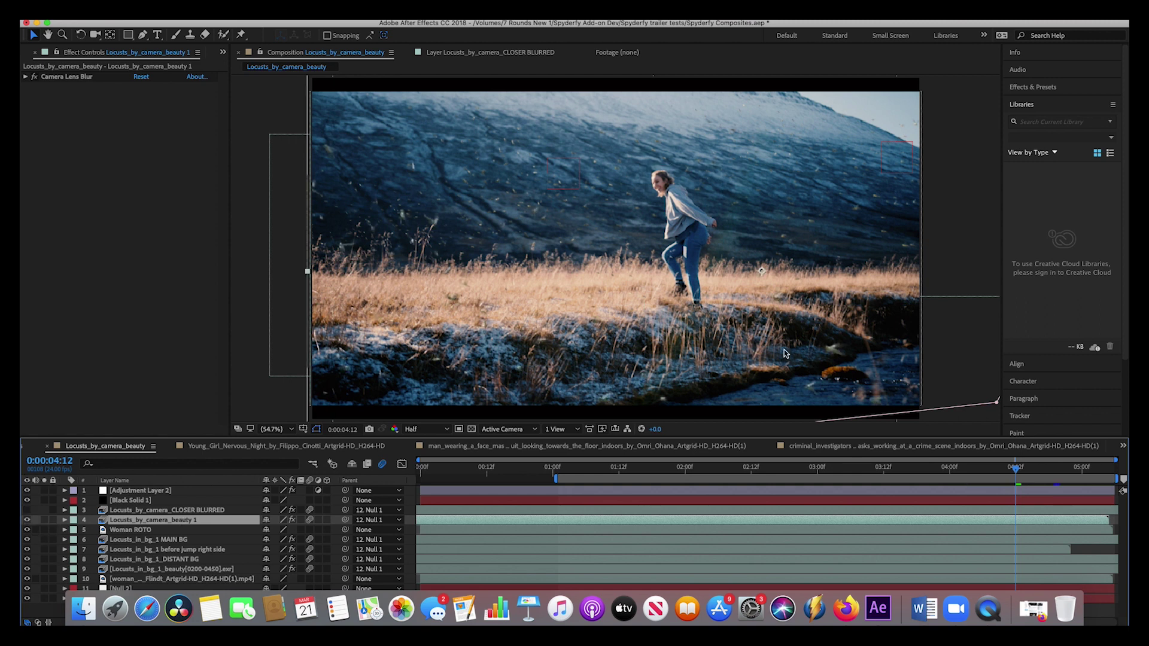
pyautogui.click(44, 520)
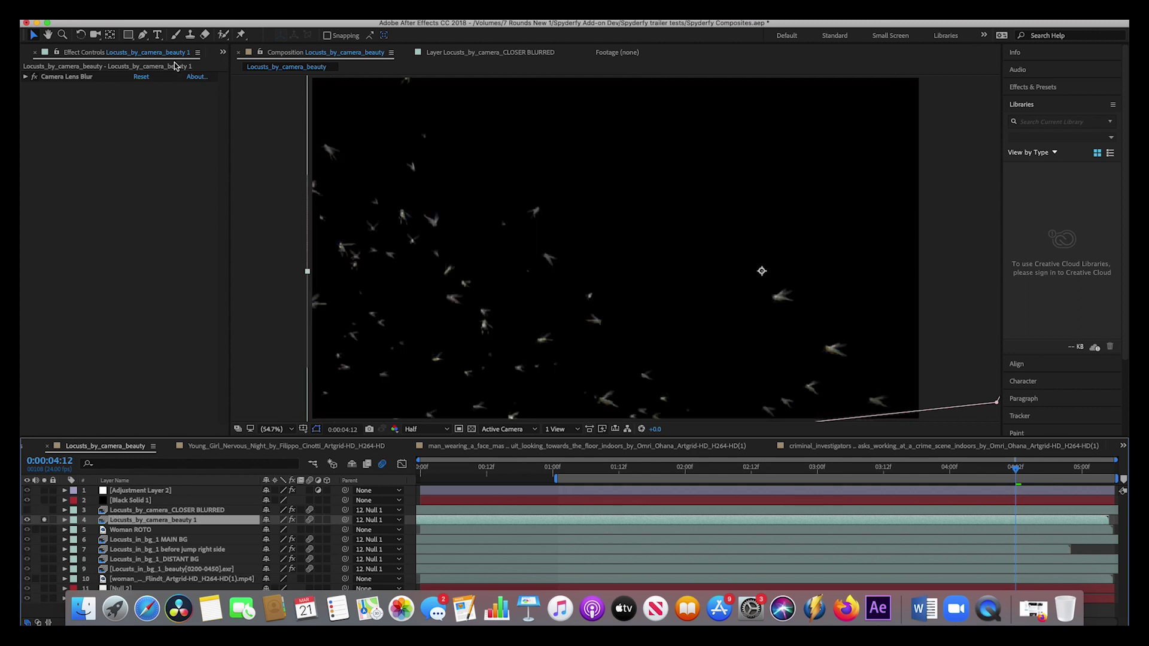
pyautogui.click(25, 76)
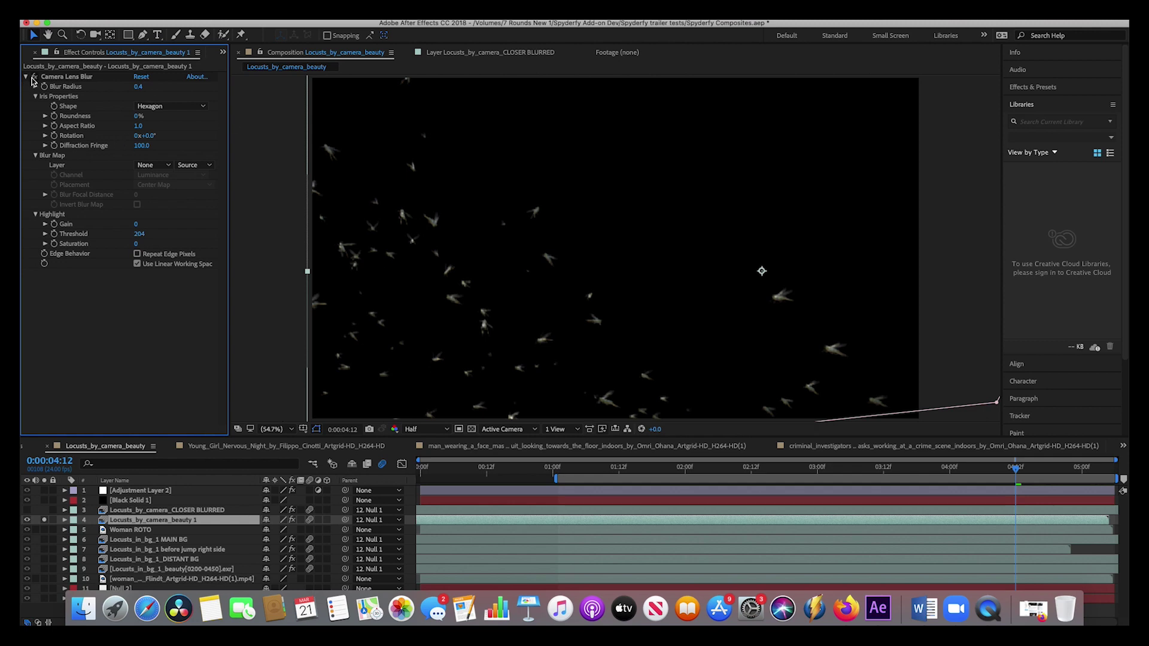
pyautogui.click(44, 519)
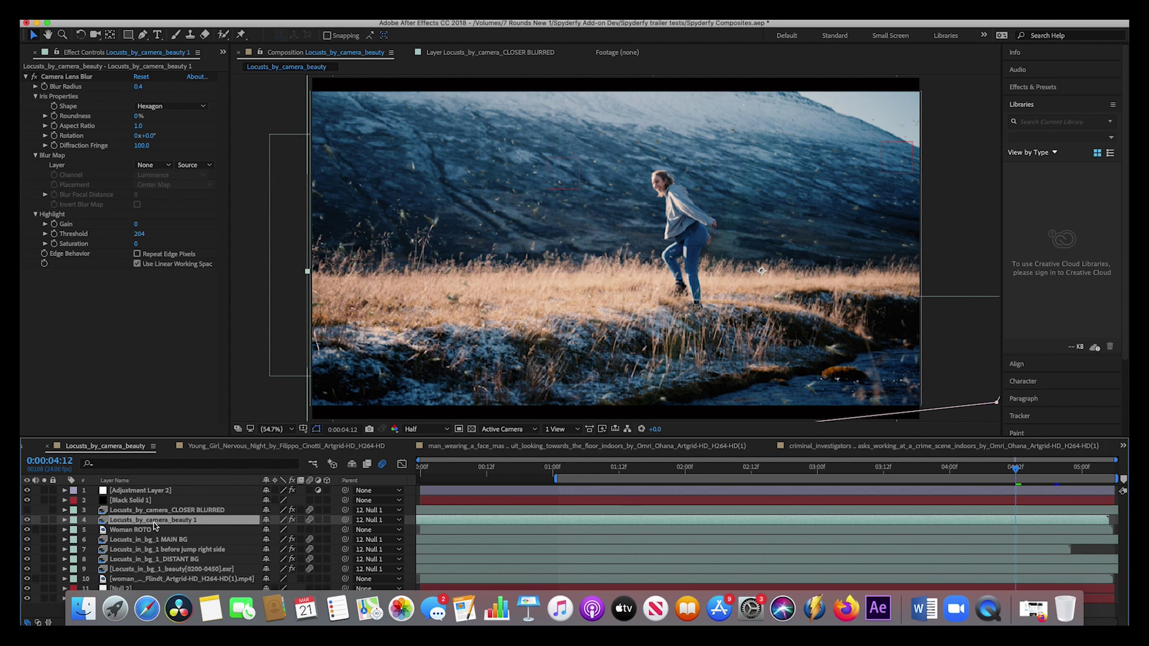
pyautogui.click(136, 511)
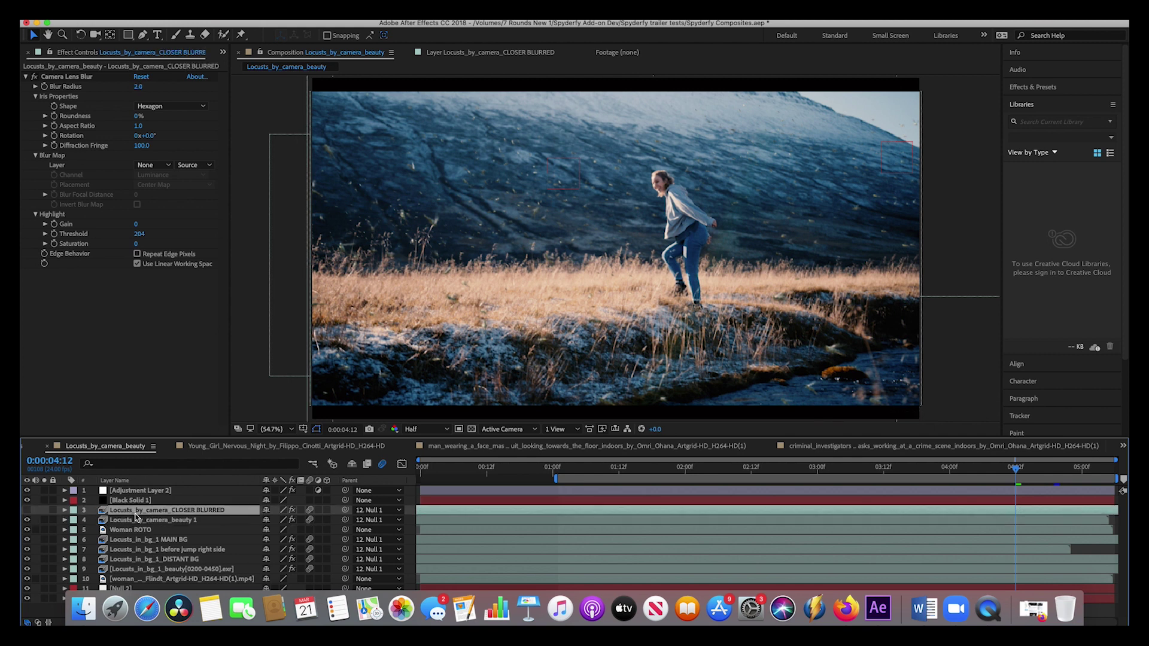
# Step: Show the closer blurred locust layer, solo it, and preview from 0:00:01:01 to 0:00:02:06
pyautogui.click(27, 510)
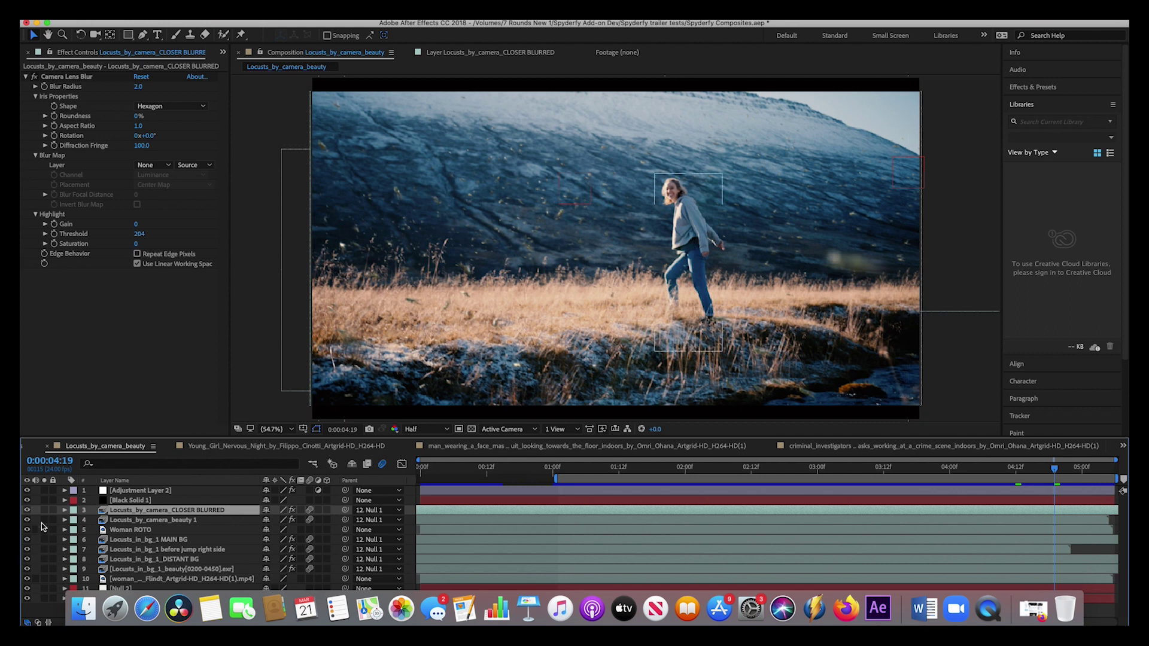
pyautogui.click(27, 510)
pyautogui.click(27, 509)
pyautogui.scroll(-3, 523, 320)
pyautogui.scroll(3, 524, 321)
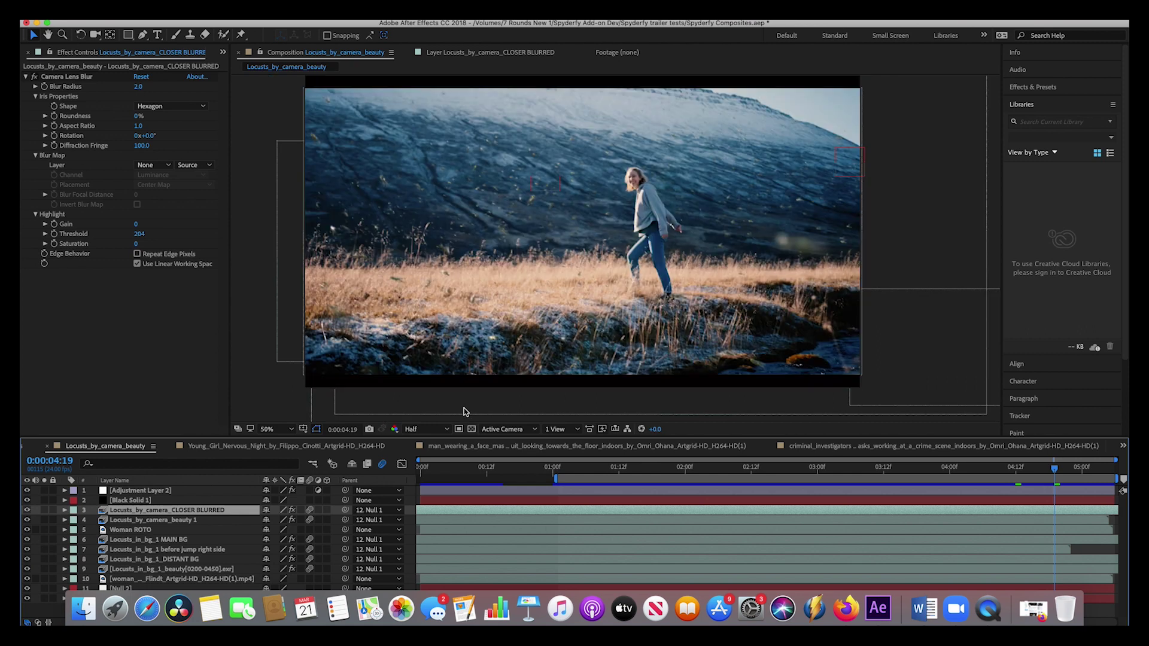
pyautogui.click(44, 509)
pyautogui.click(557, 467)
pyautogui.press('space')
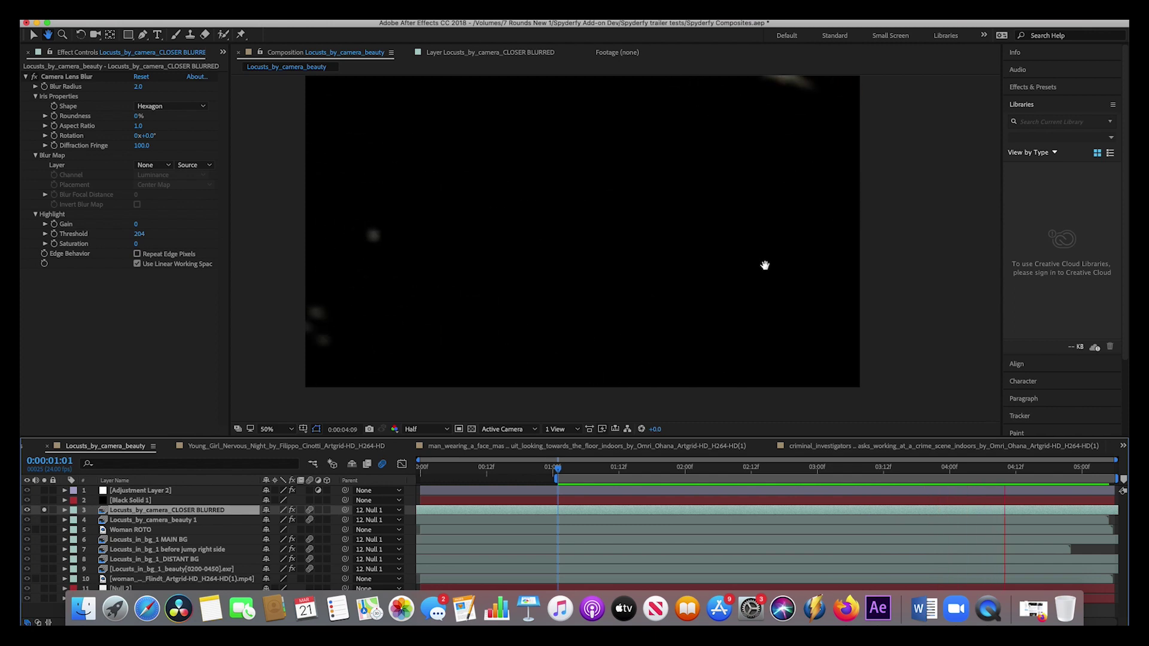
pyautogui.click(54, 80)
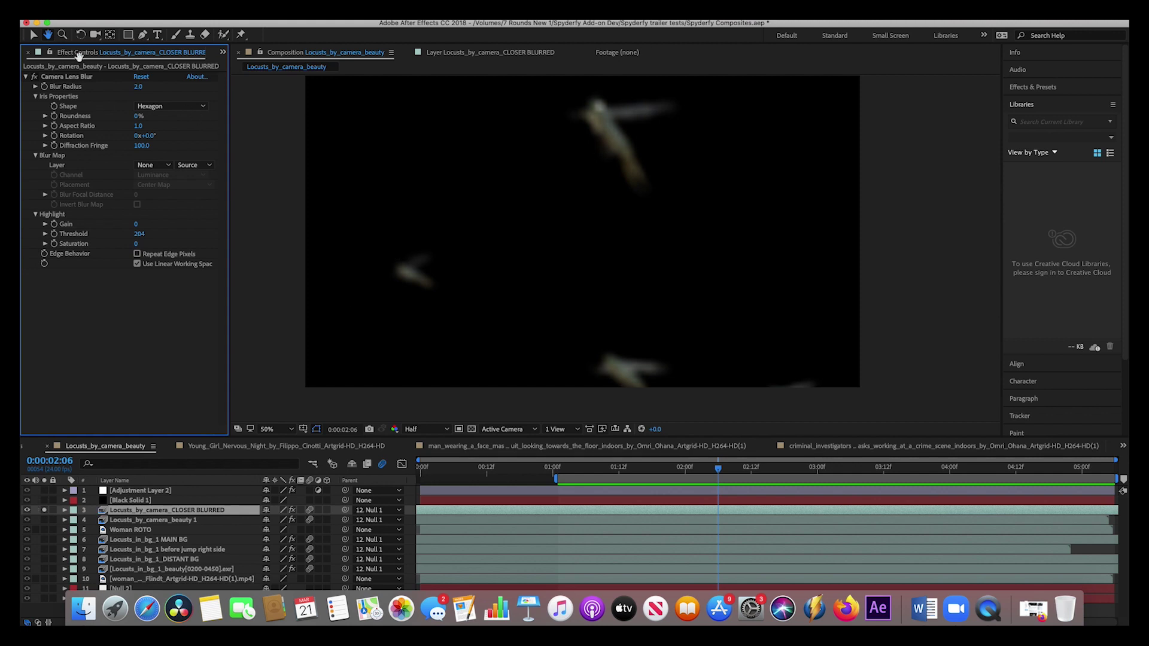
# Step: Compare sharp versus blurred by toggling Camera Lens Blur off and on, then unsolo the layer
pyautogui.click(34, 34)
pyautogui.click(34, 78)
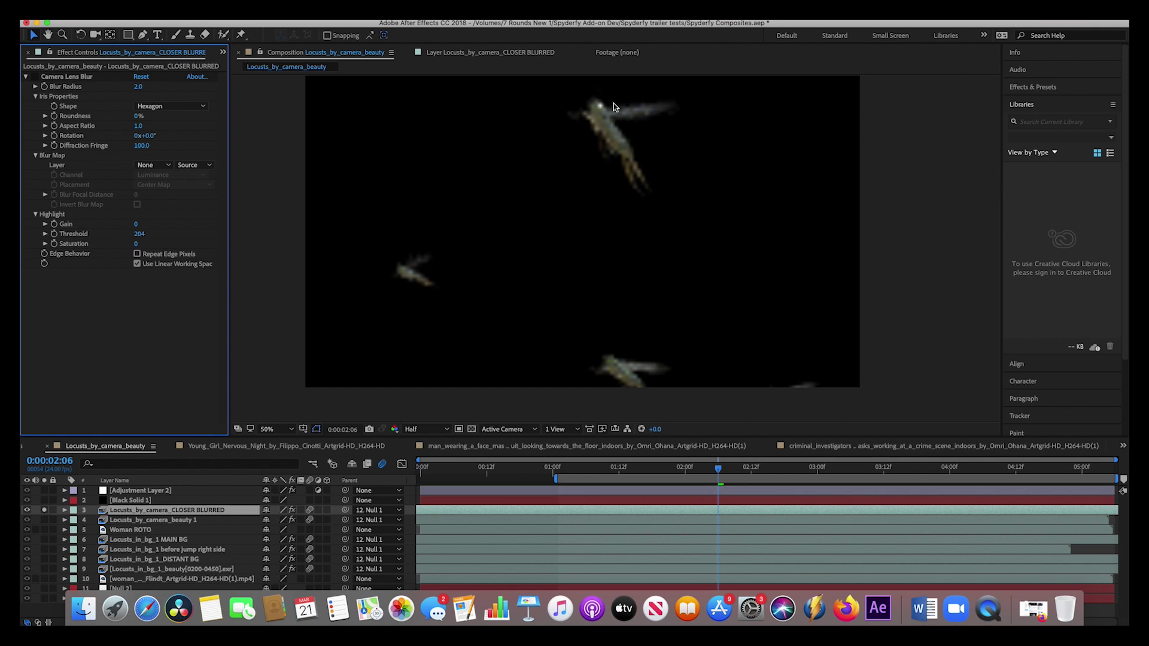
pyautogui.click(34, 78)
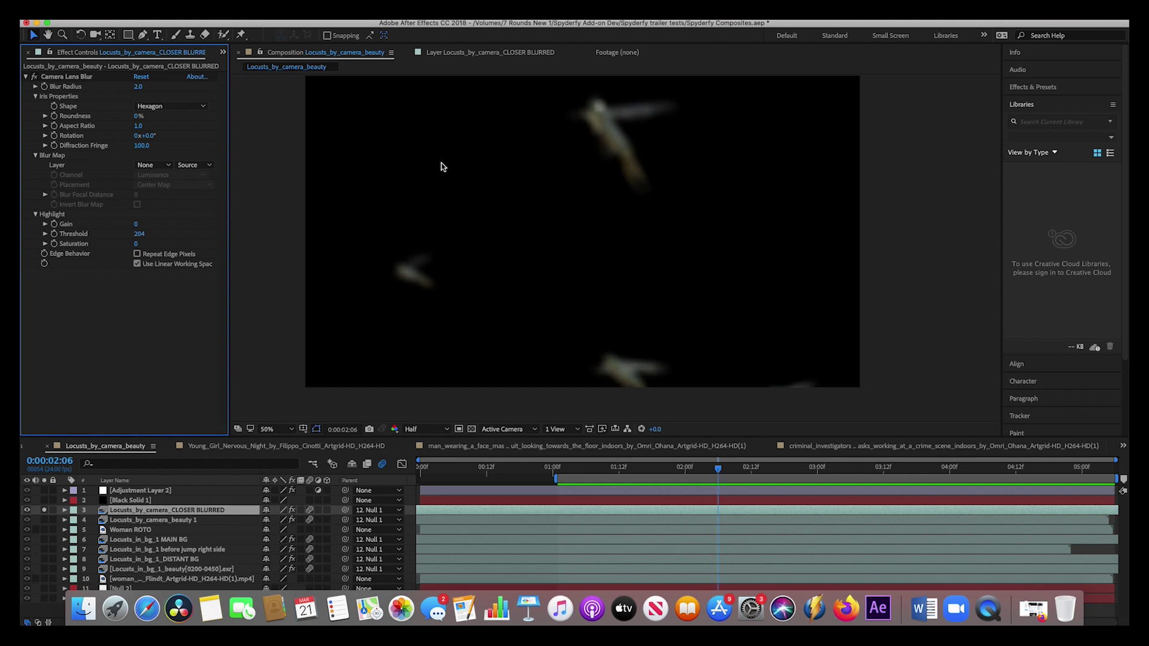
pyautogui.click(39, 510)
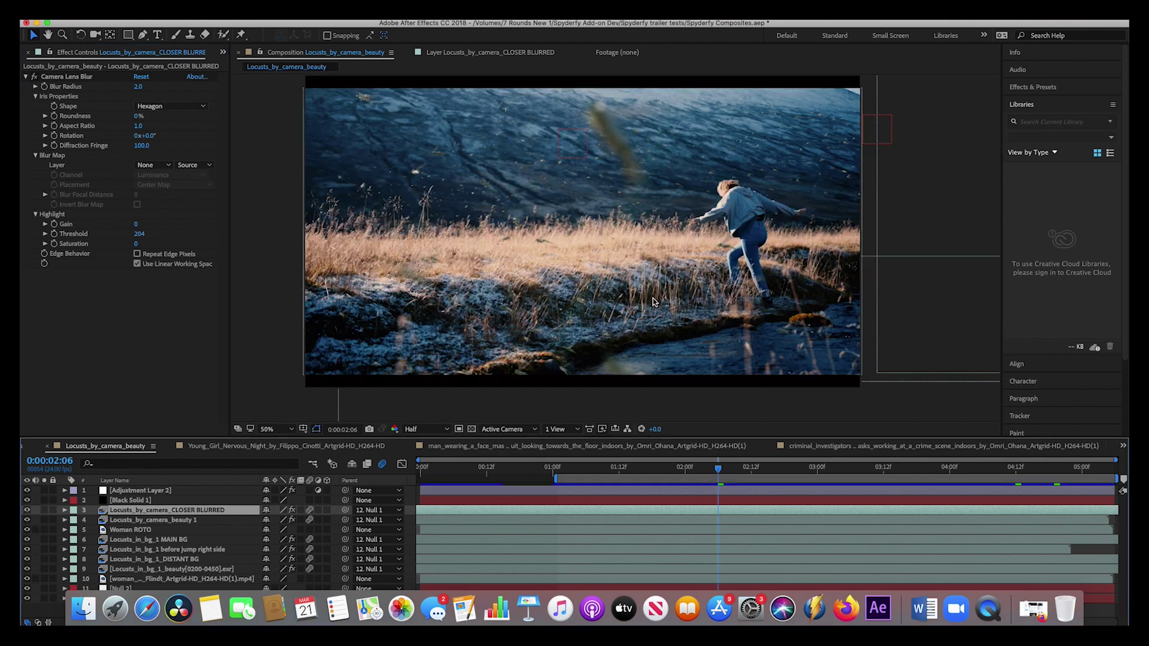
# Step: Solo layers 3, 4, 5 and 10 and play the locusts over the running woman
pyautogui.click(43, 510)
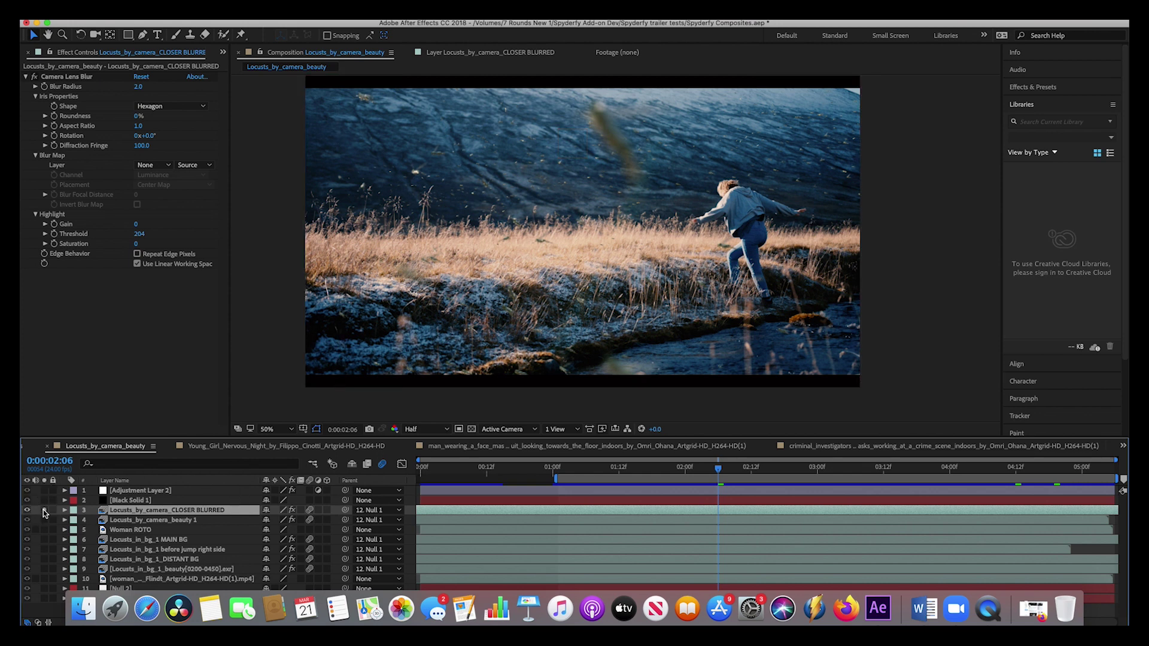
pyautogui.click(43, 521)
pyautogui.click(43, 530)
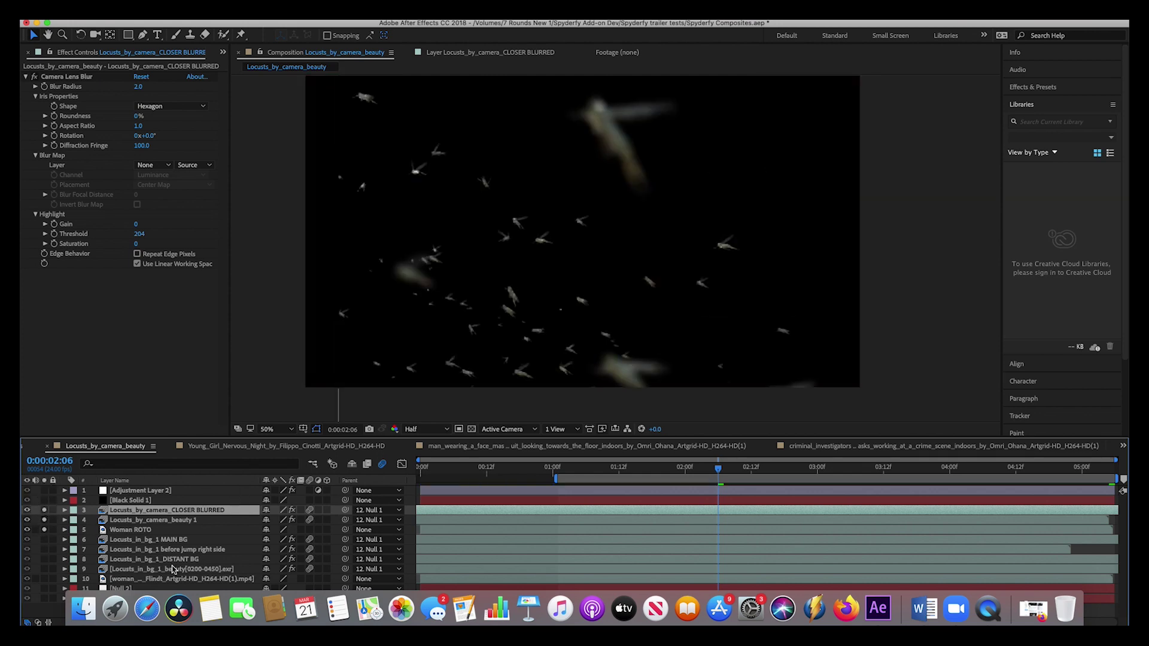
pyautogui.click(44, 579)
pyautogui.click(38, 577)
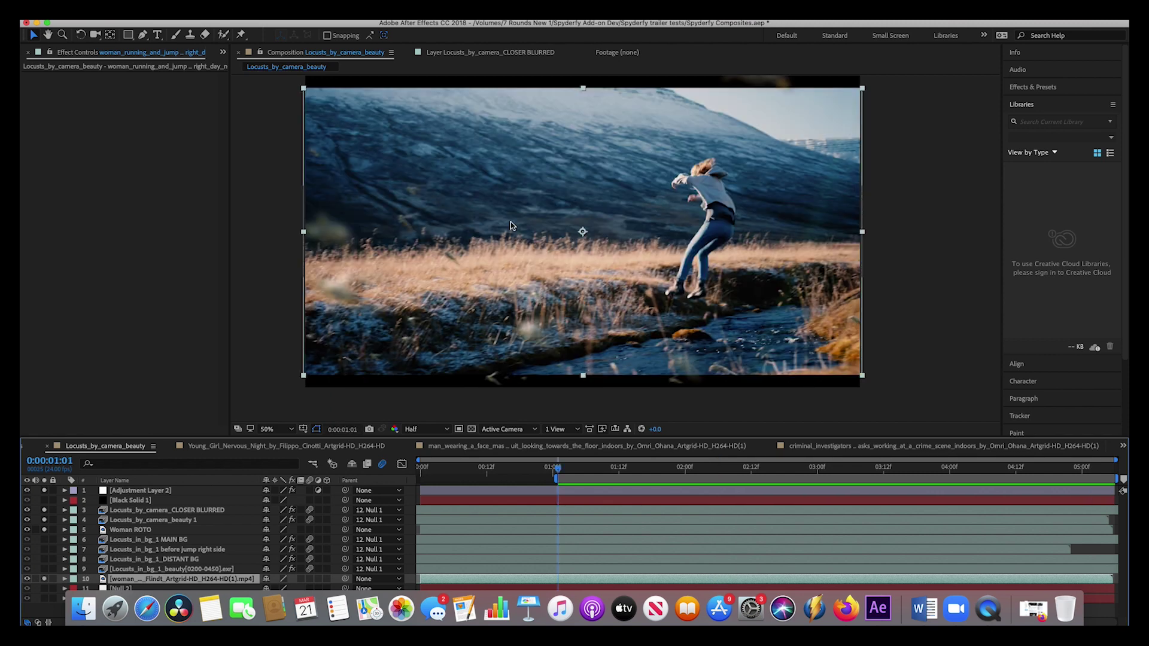
pyautogui.press('space')
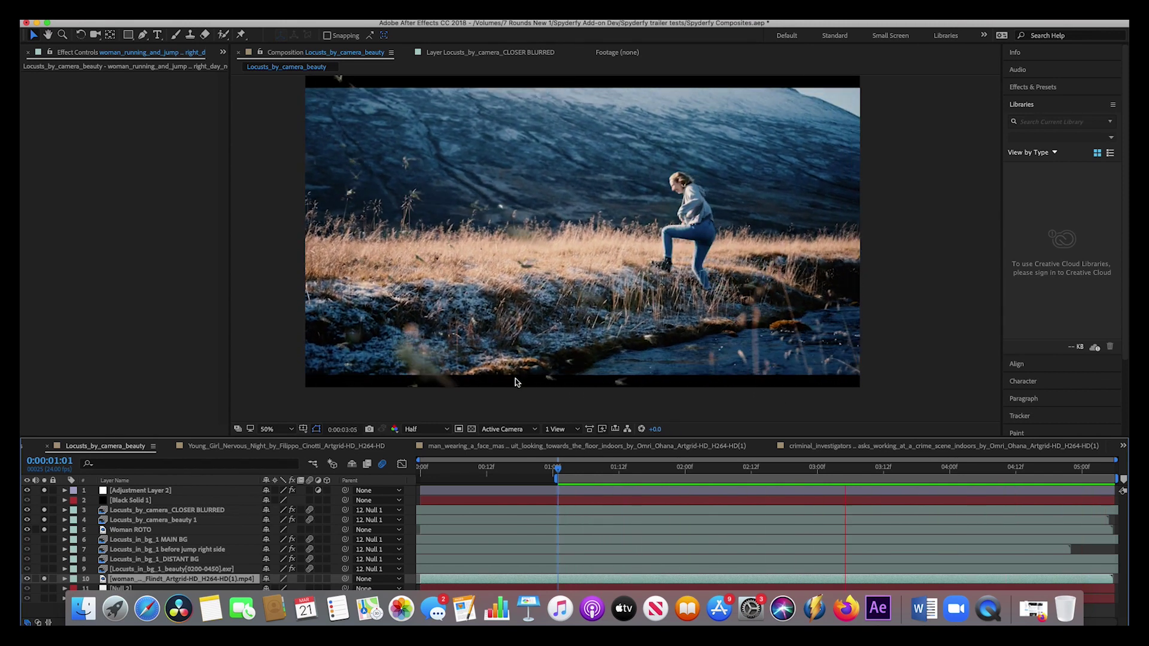
pyautogui.click(154, 500)
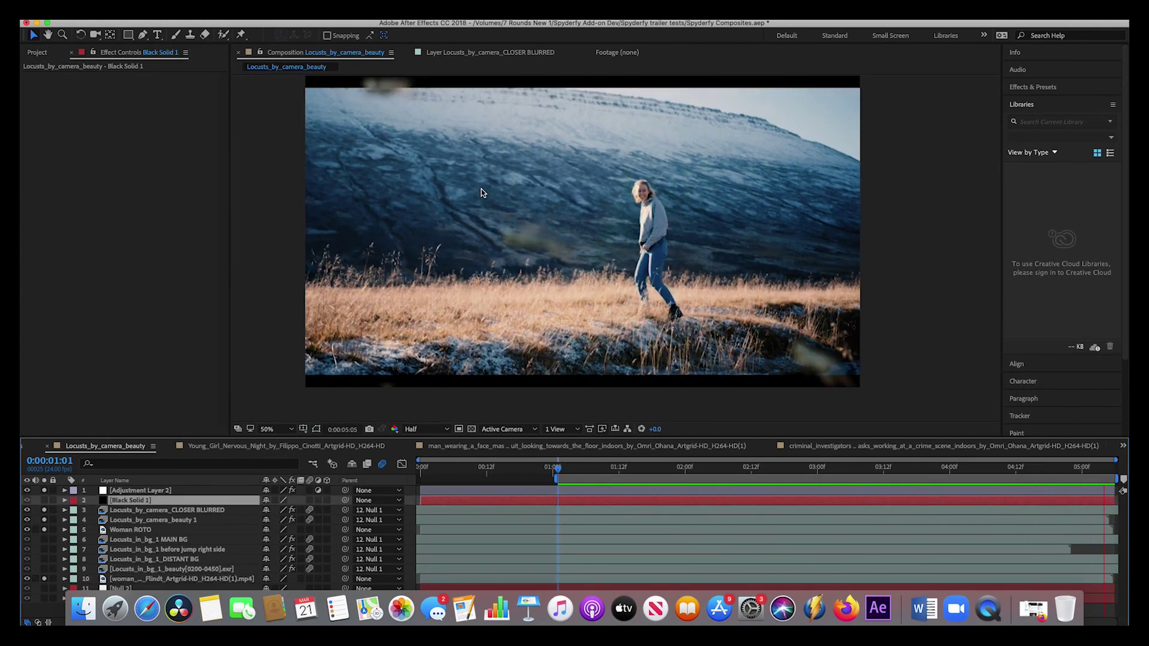
# Step: At 0:00:03:03 solo Black Solid 1, then compare Adjustment Layer 2's Lumetri Color off and on, leaving it on
pyautogui.press('space')
pyautogui.click(44, 501)
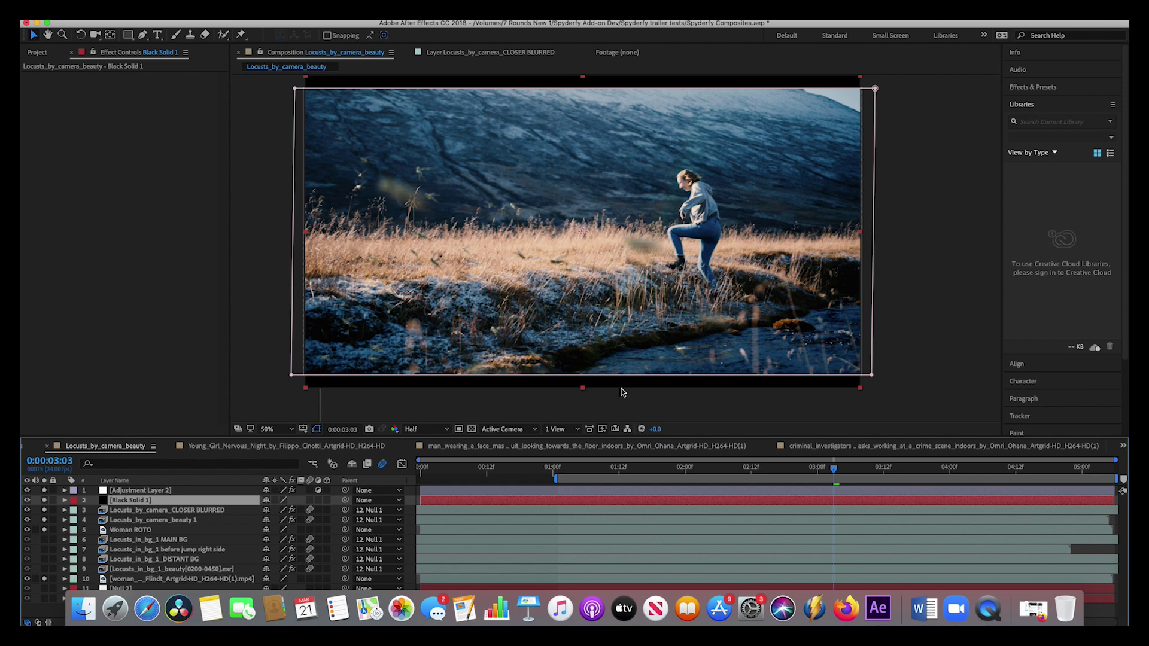
pyautogui.click(128, 490)
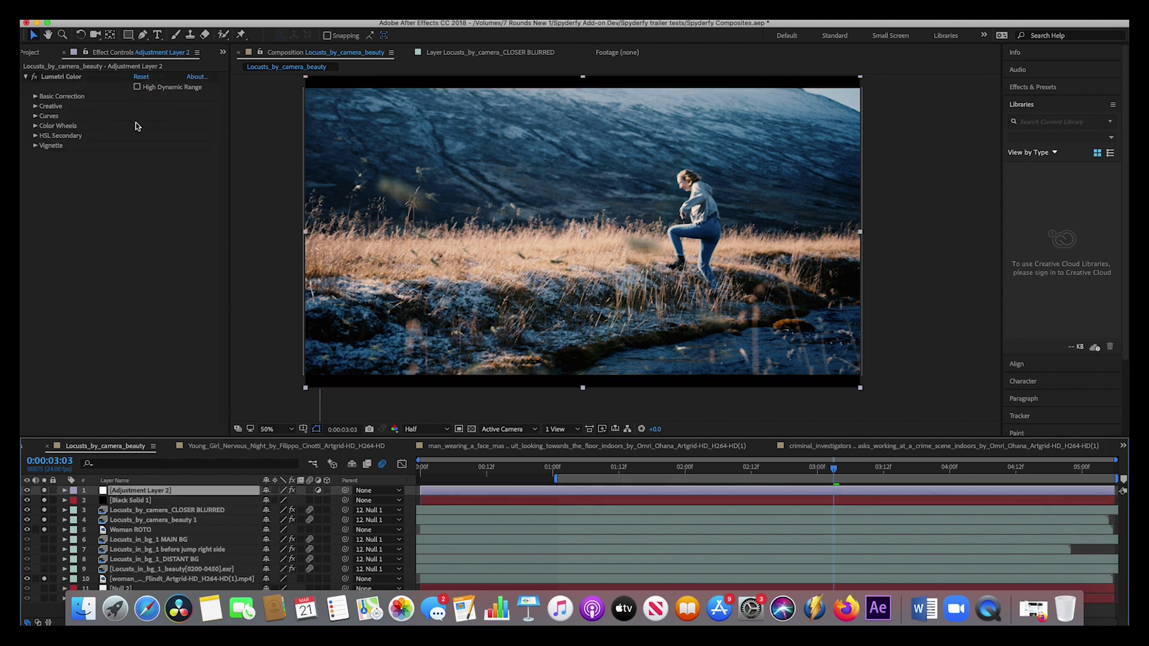
pyautogui.click(51, 79)
pyautogui.click(35, 78)
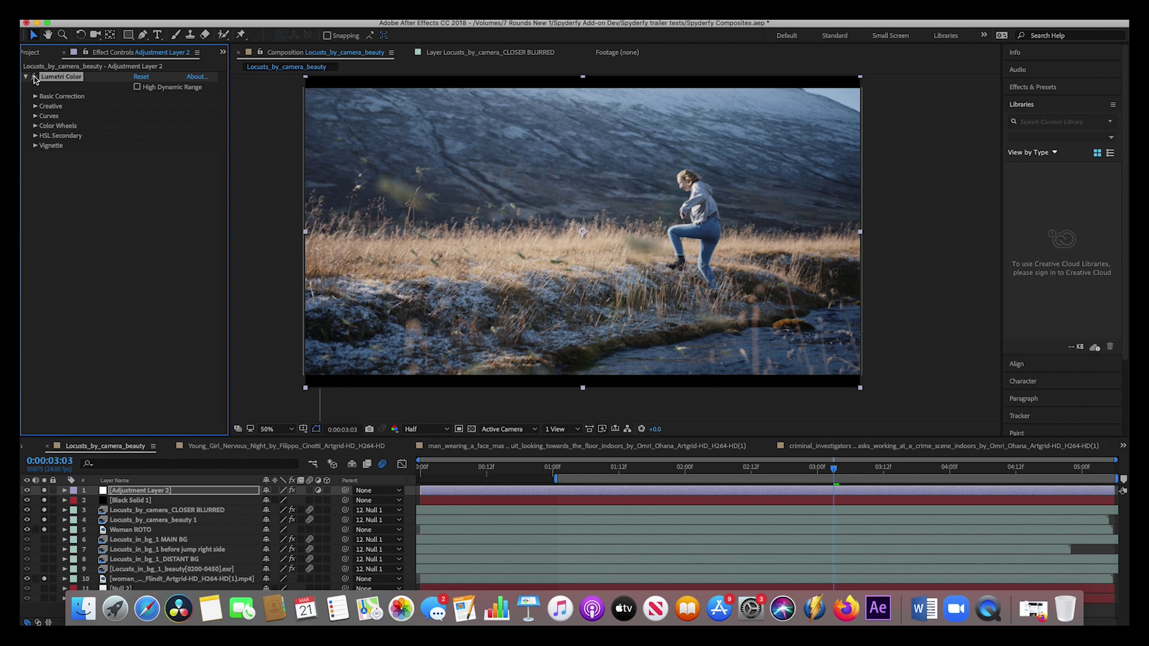
pyautogui.click(34, 79)
pyautogui.click(34, 79)
pyautogui.click(33, 80)
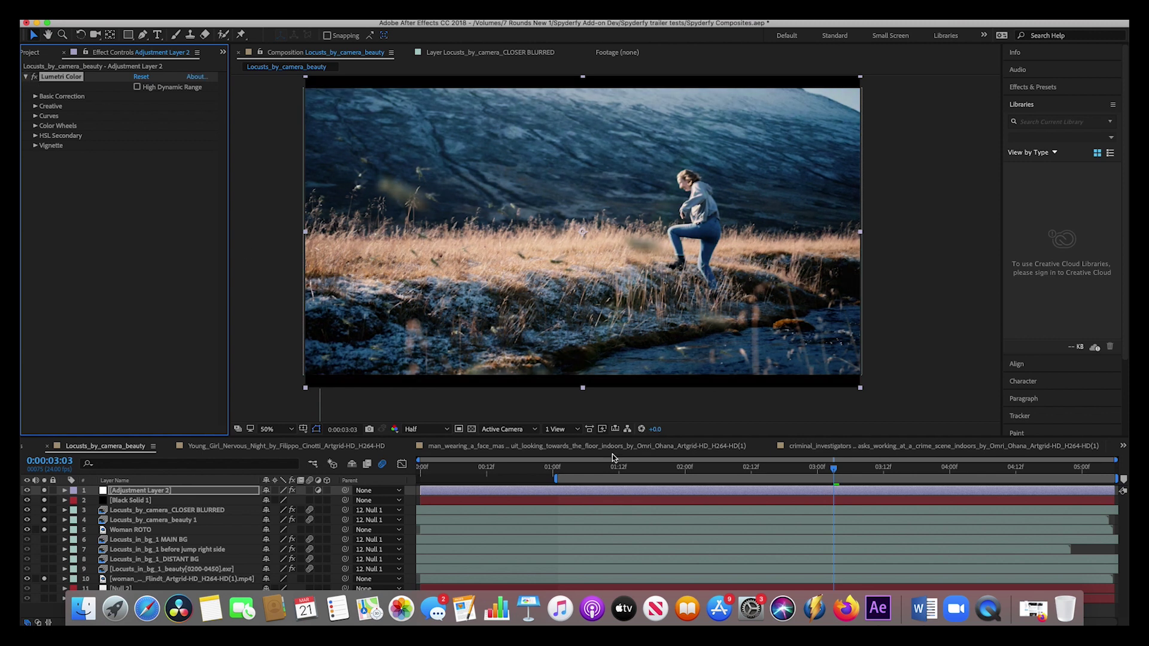
# Step: Play the composite, then add a Spyderfy bug system named 'Bug Attack' with spiders, beetles and a goal
pyautogui.press('space')
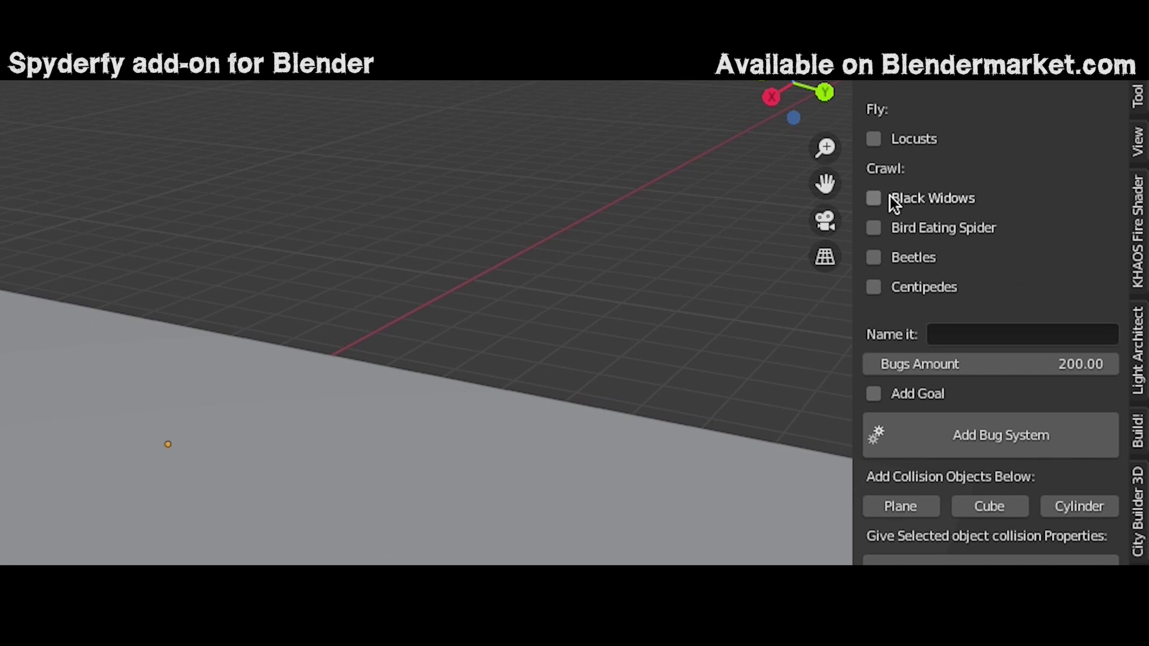
pyautogui.click(874, 198)
pyautogui.click(874, 228)
pyautogui.click(874, 258)
pyautogui.click(981, 334)
pyautogui.write('Bug Attack')
pyautogui.click(873, 394)
pyautogui.click(990, 434)
pyautogui.moveTo(598, 335); pyautogui.dragTo(601, 292, button='middle')
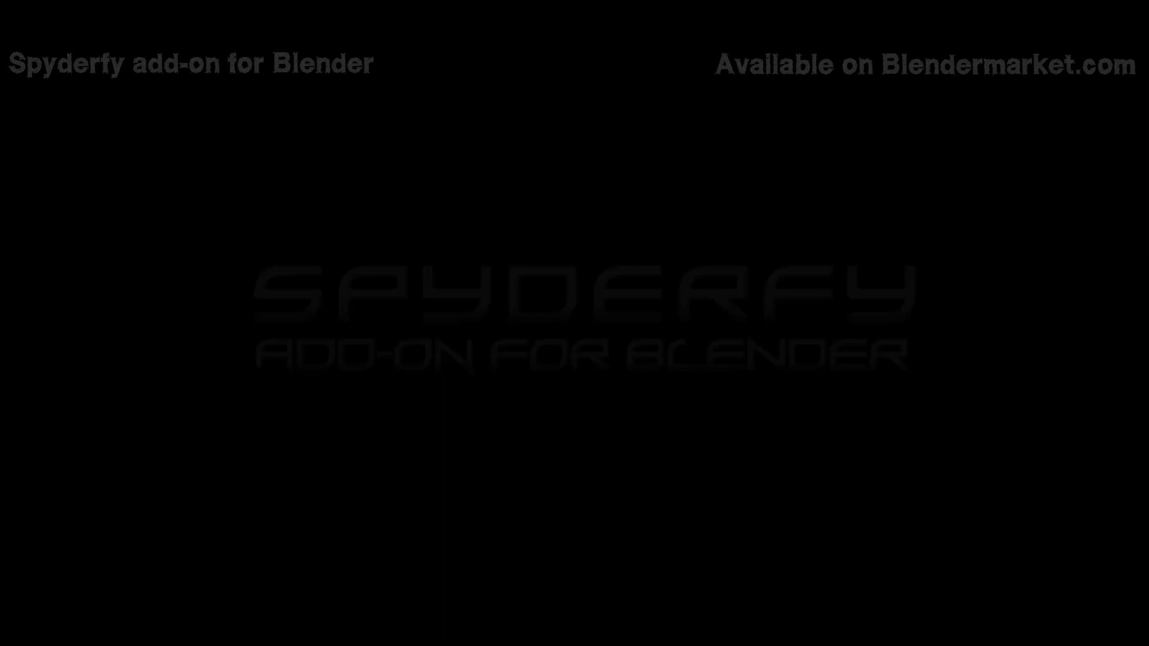